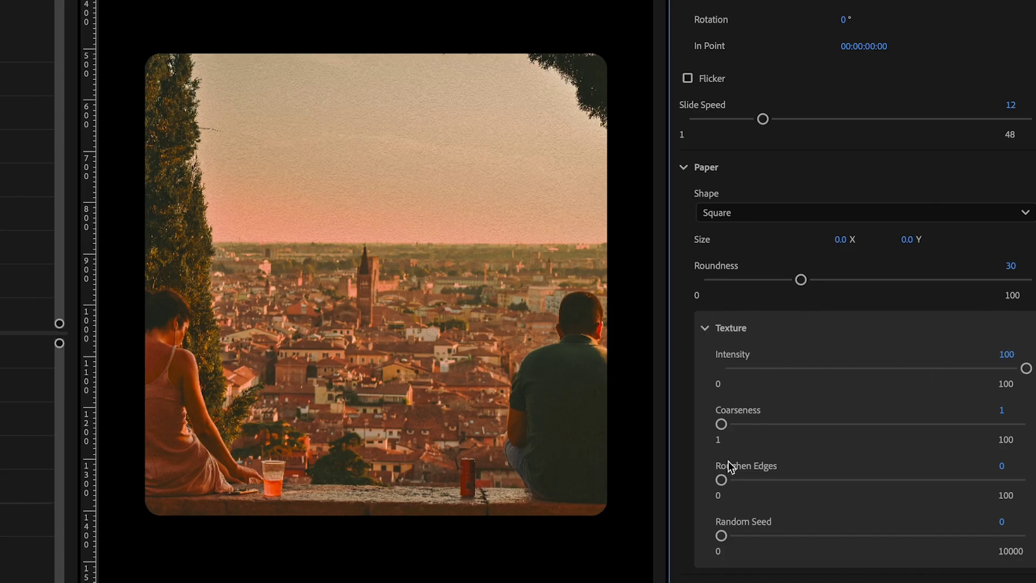
Set the texture's Roughen Edges to 30 and try a Random Seed of 8529
drag(722, 479, 812, 479)
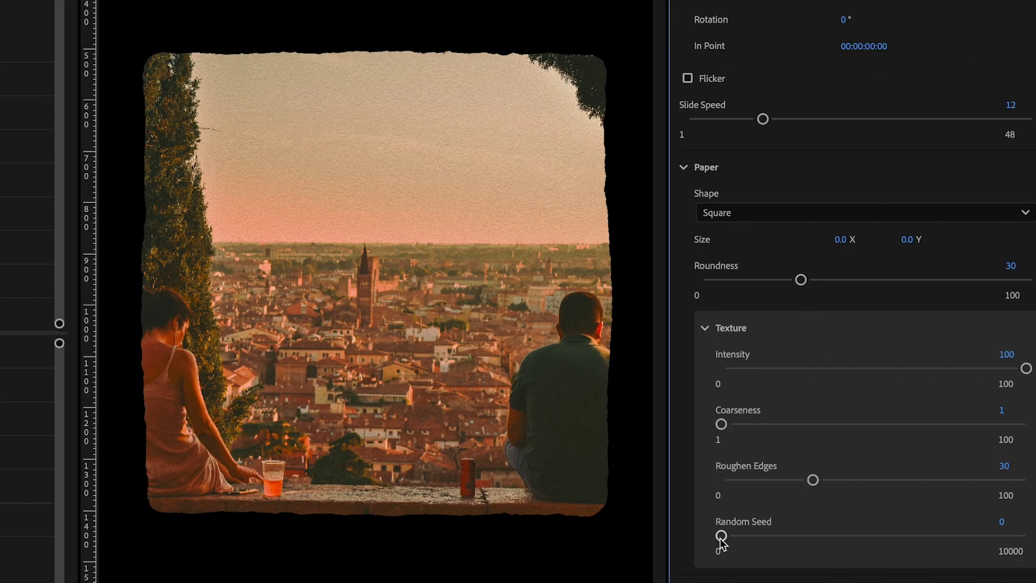
drag(721, 538, 981, 547)
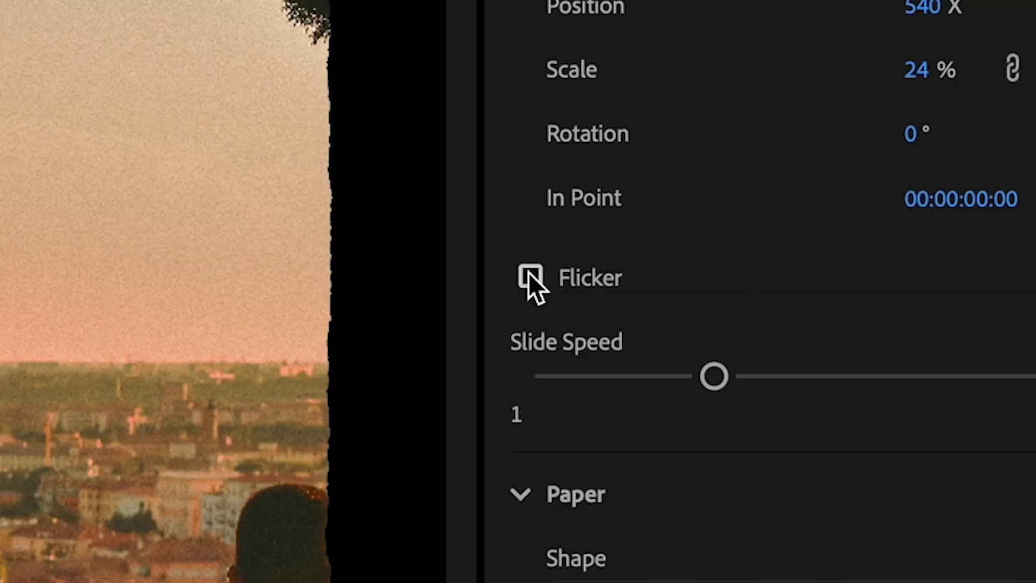
Raise the Y position value of the hot spot
click(687, 207)
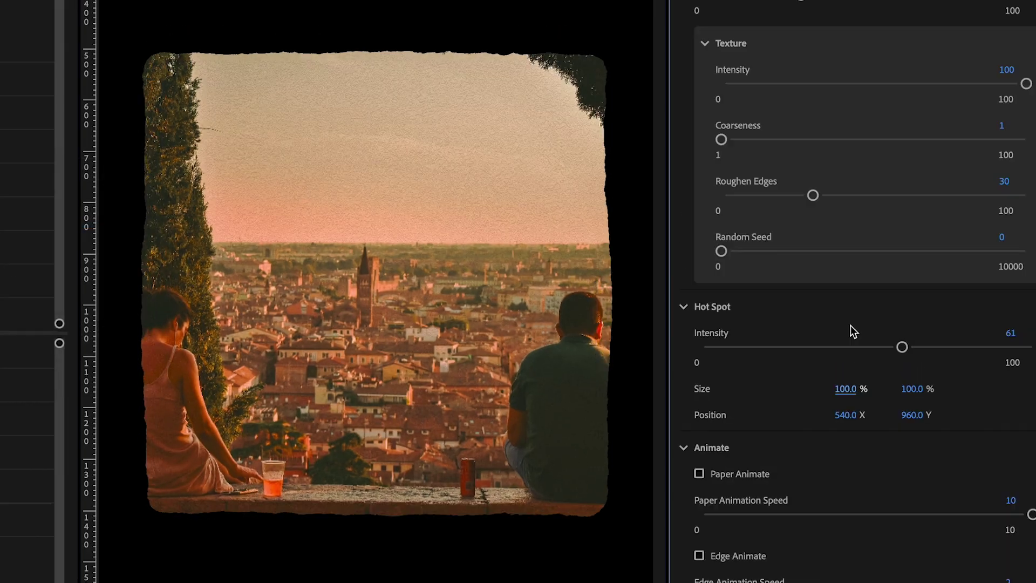
drag(920, 416, 1035, 435)
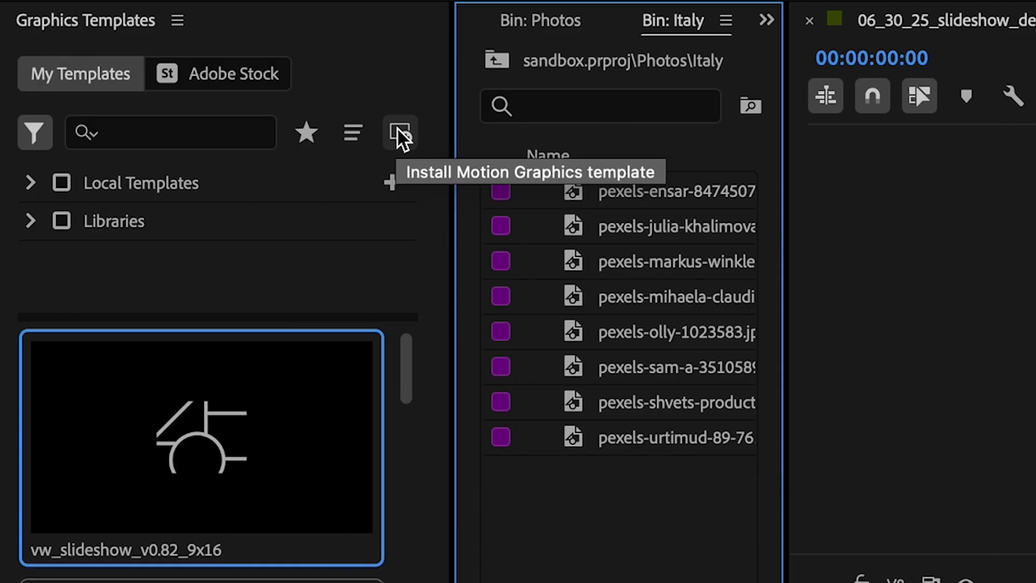
Place the vw_slideshow_v0.82_9x16 template on video track V1 at the start of the timeline
mouse_move(265, 372)
drag(134, 468, 303, 302)
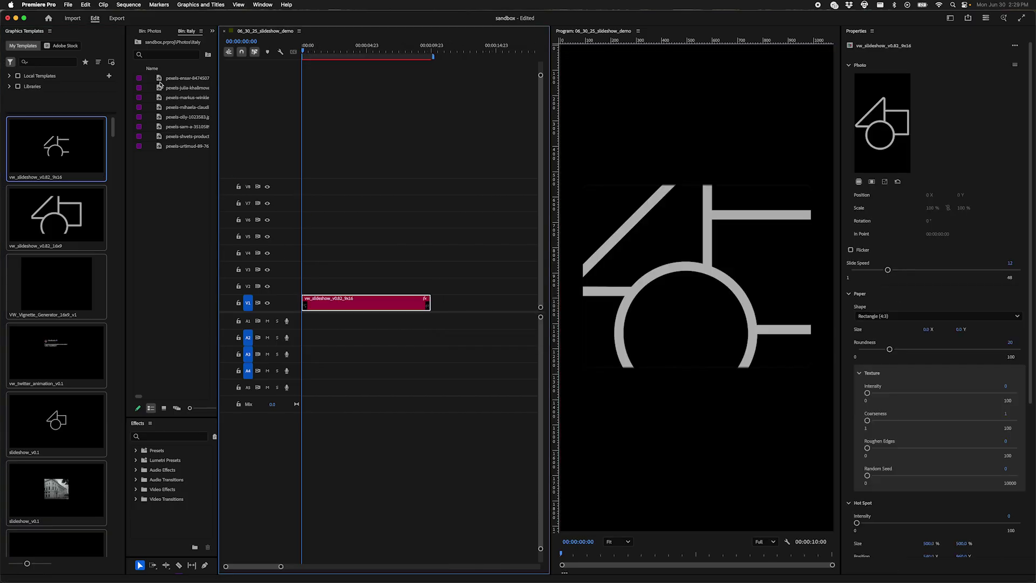
Replace the template's placeholder photo with the pexels-ensar image from the Italy bin
click(183, 81)
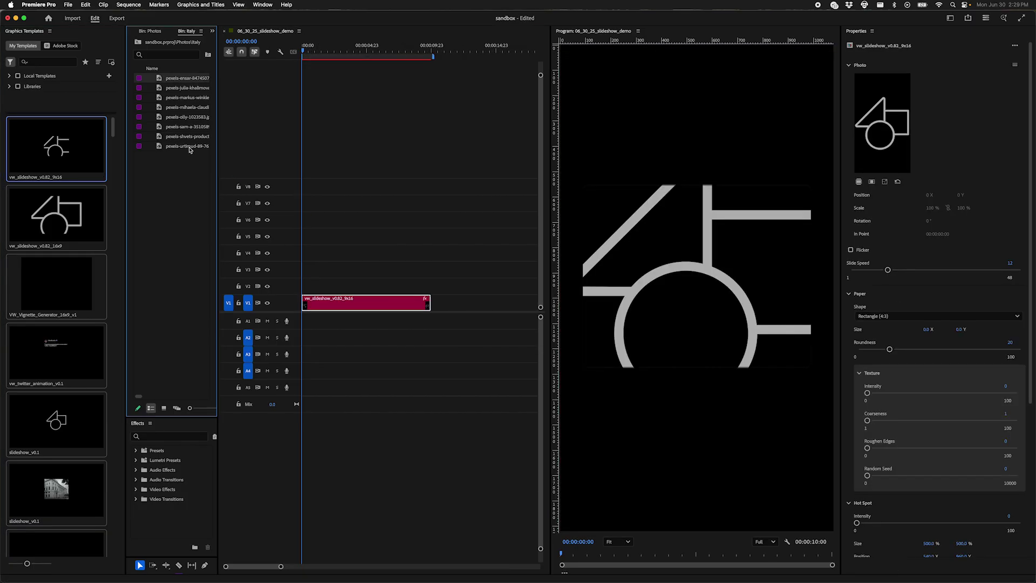
click(174, 81)
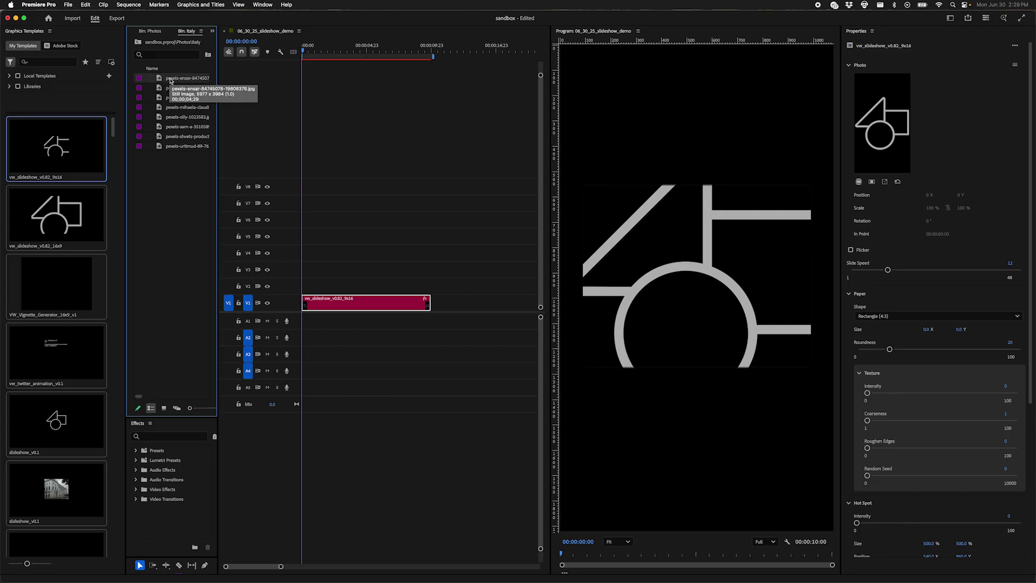
drag(170, 80, 891, 133)
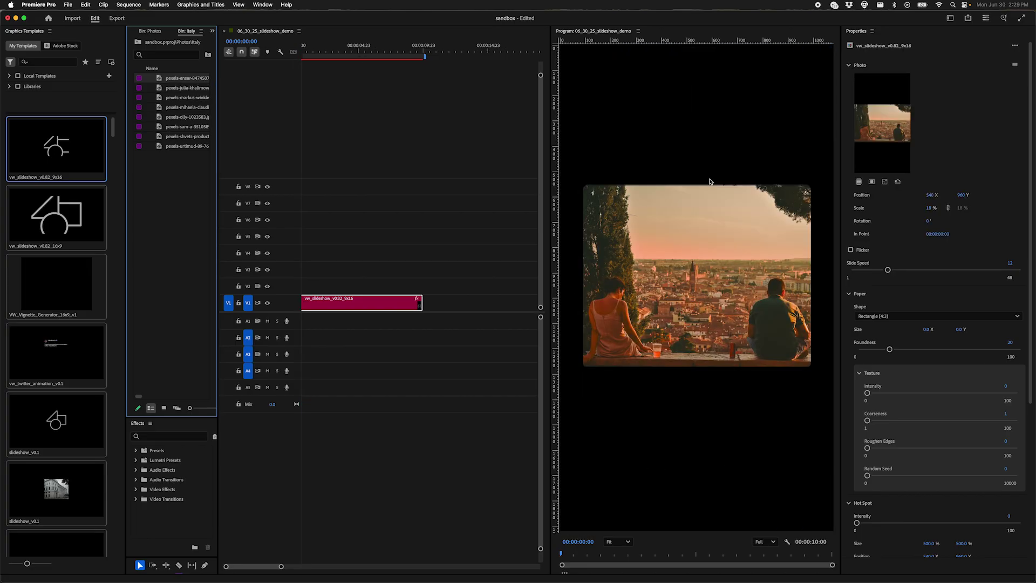
Play and scrub the slideshow clip from its start to preview the photo's slide motion
click(357, 114)
key(minus)
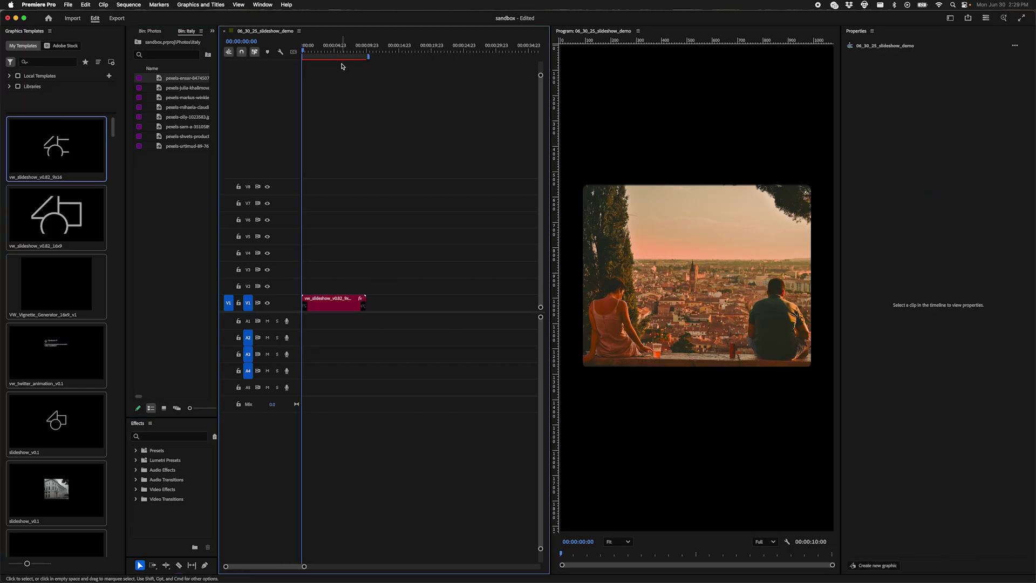
drag(340, 53, 301, 54)
key(equal)
key(space)
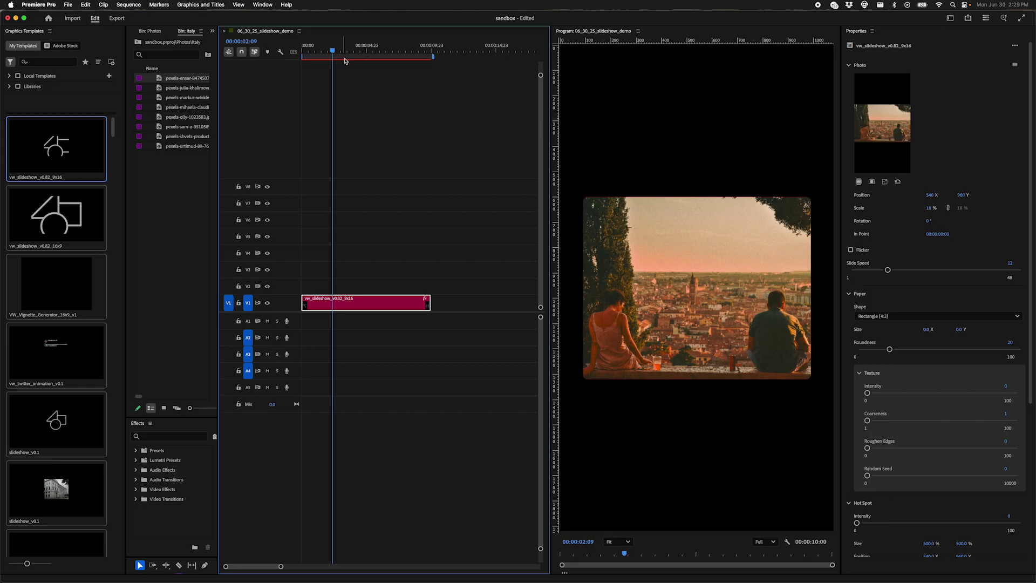
key(space)
key(space)
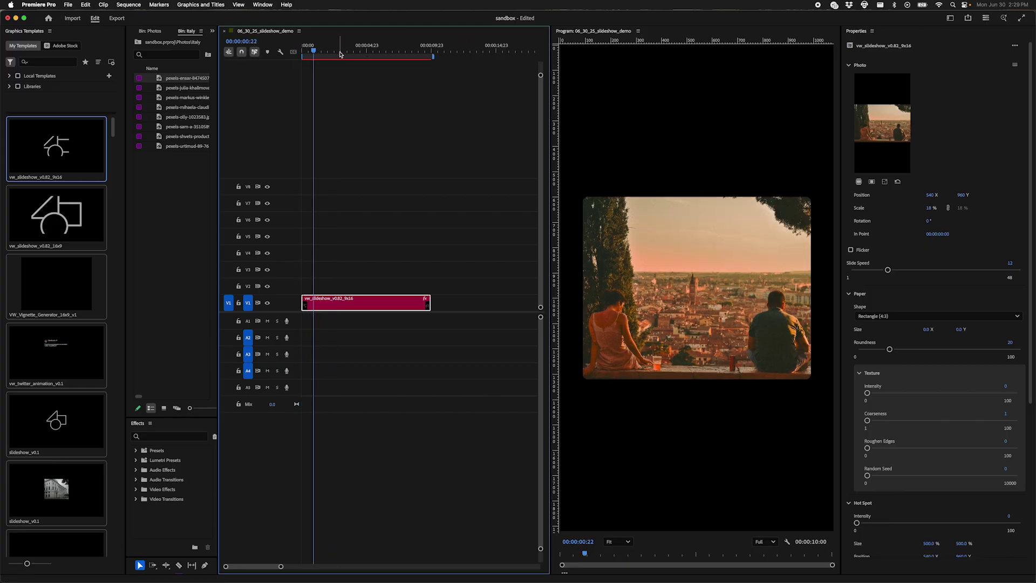
click(337, 50)
drag(337, 50, 269, 53)
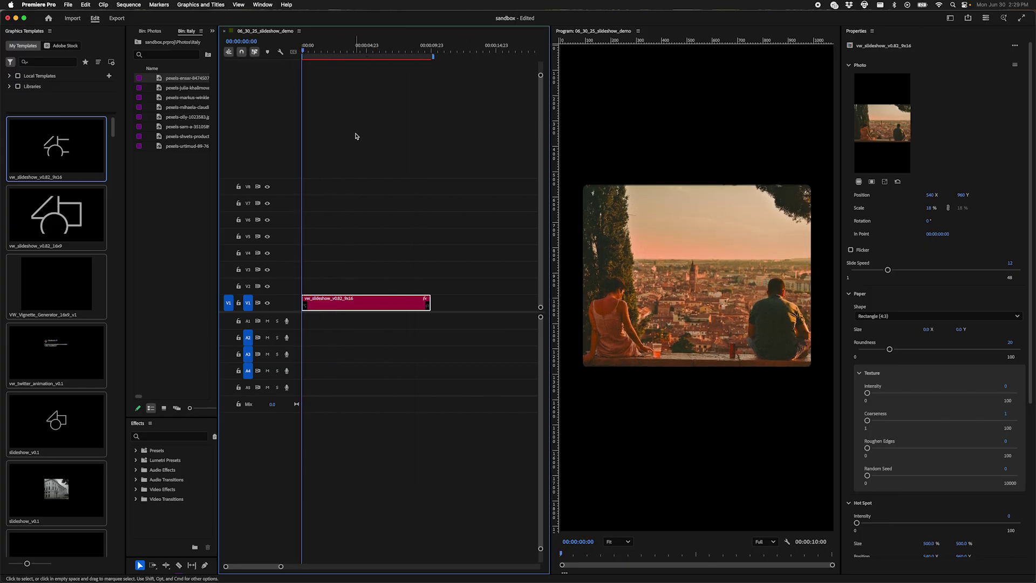
click(374, 161)
key(space)
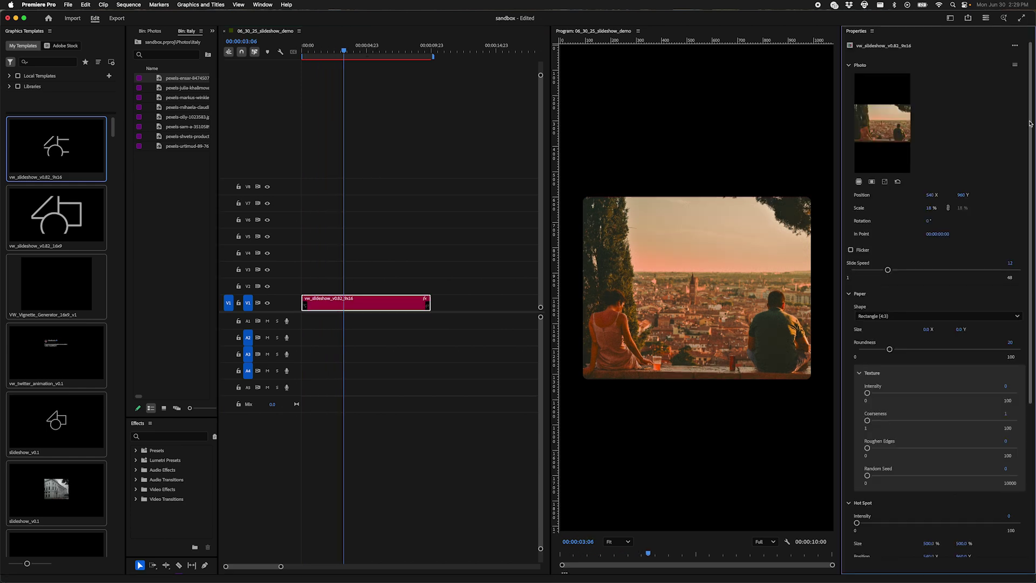
Try the paper shapes Rectangle (3:2), Rectangle (4:3) and Rectangle (16:9), and set the shape to Square
drag(1029, 123, 1015, 231)
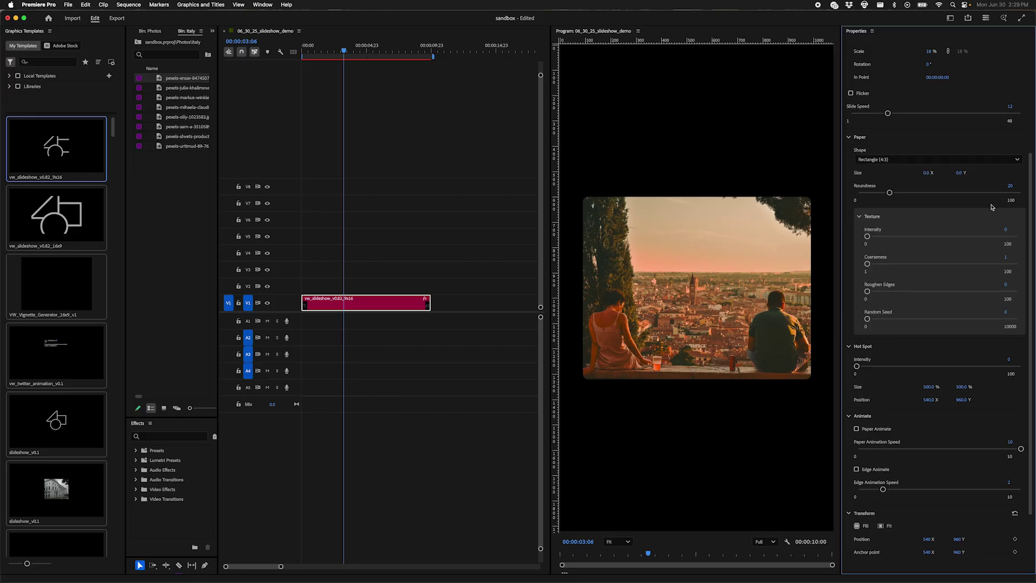
click(889, 162)
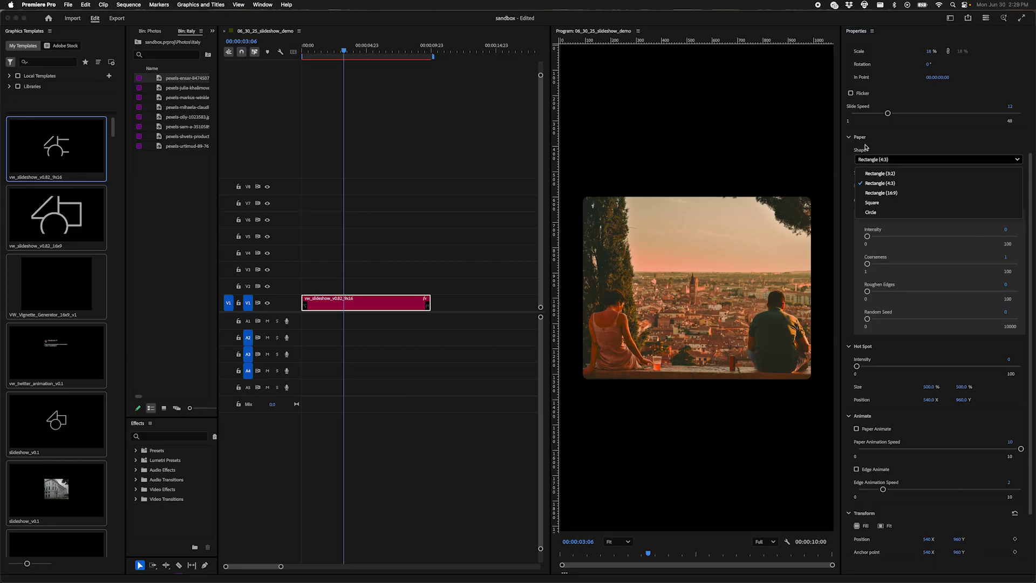
click(891, 174)
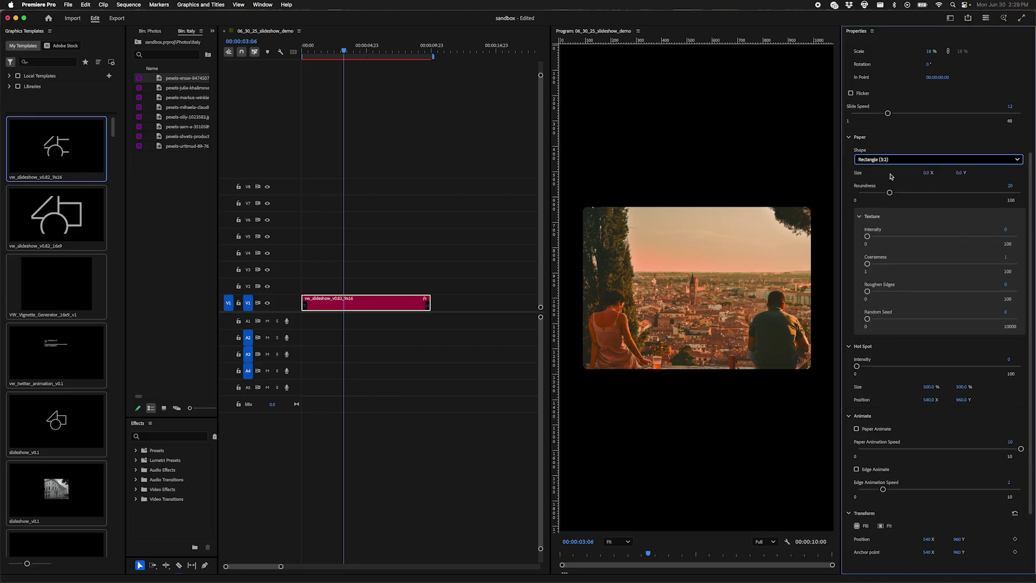
click(883, 162)
click(885, 183)
click(874, 160)
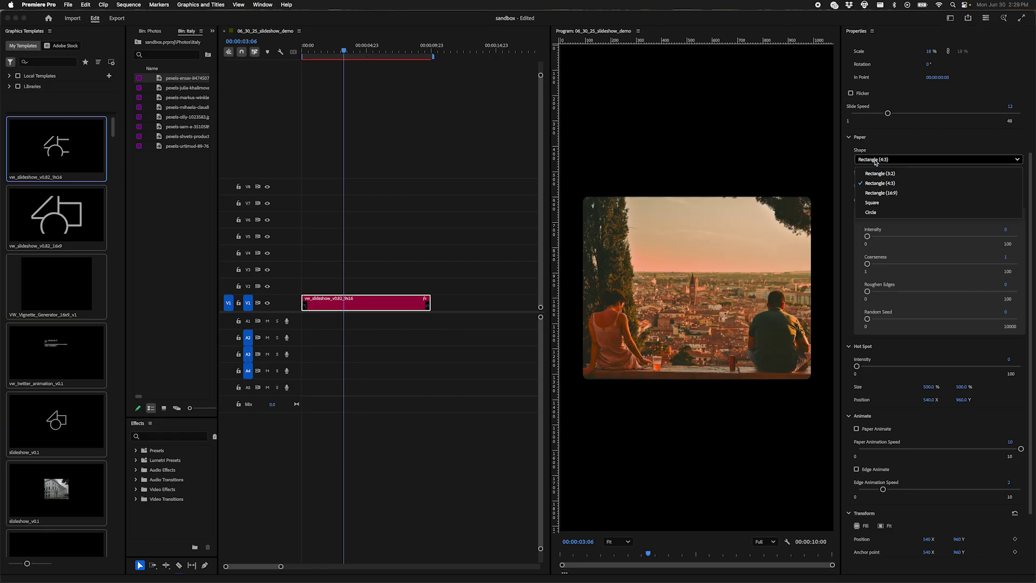
click(902, 193)
click(900, 160)
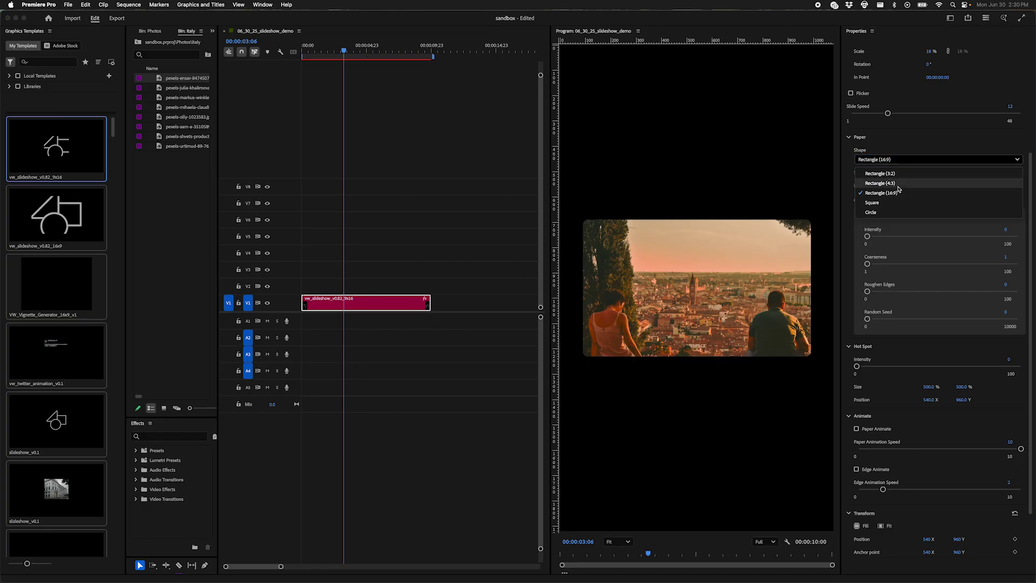
click(900, 202)
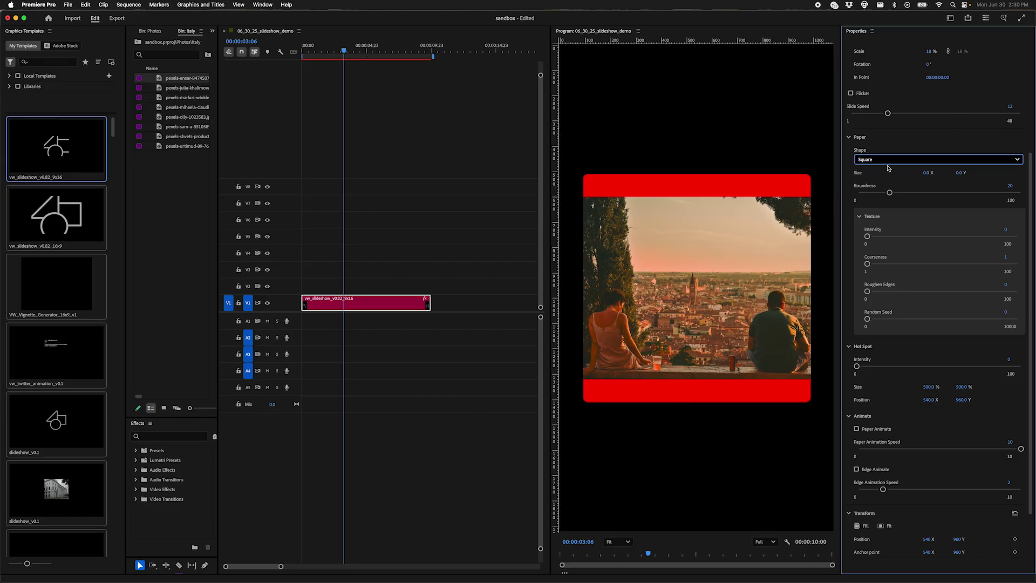
Enlarge the photo to fill the square paper, trying scales of 21% and 22% and ending at 23%
scroll(887, 168, up, 4)
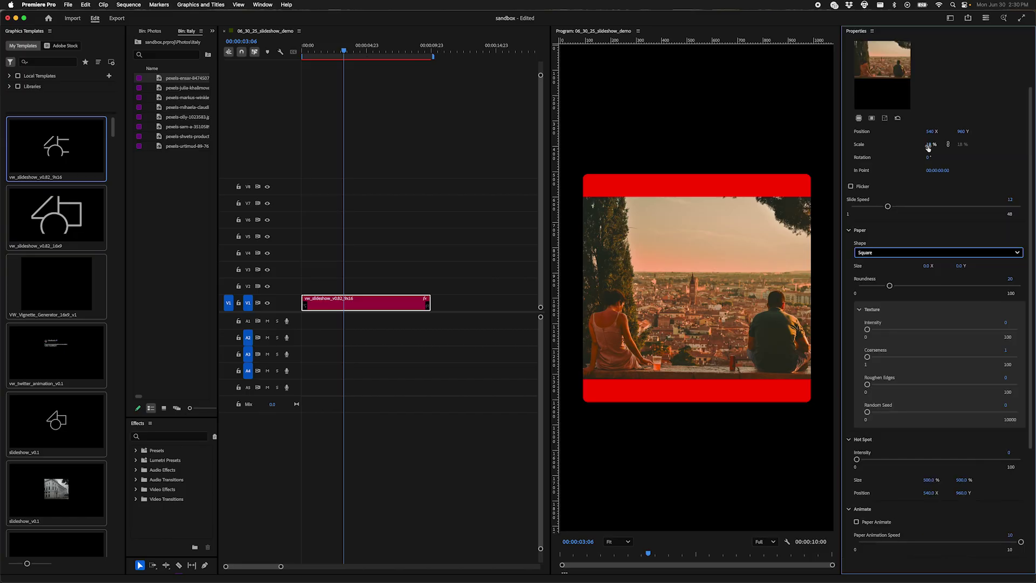
drag(932, 146, 935, 148)
key(super+z)
click(931, 146)
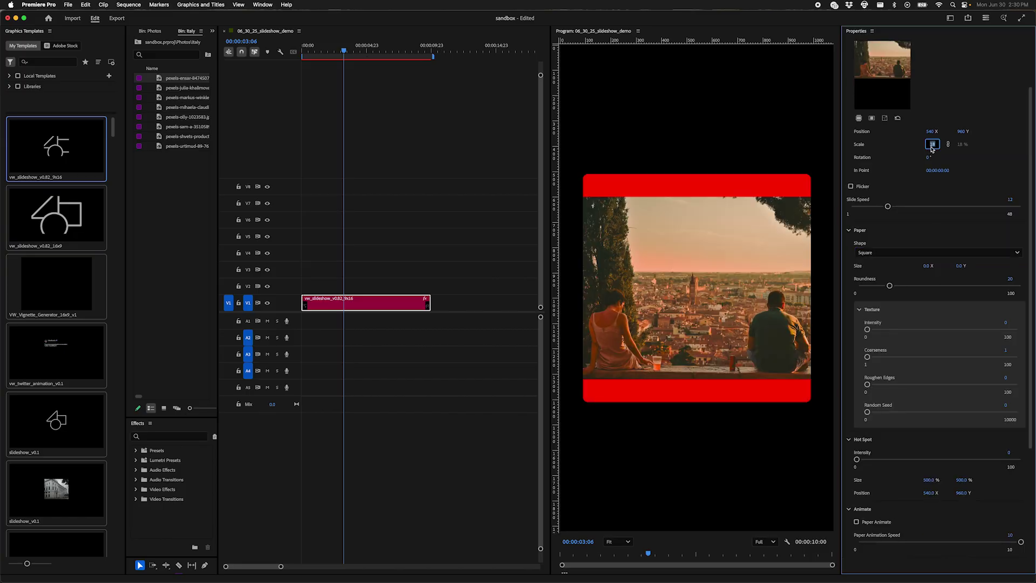
text(21)
key(Return)
click(932, 145)
text(22)
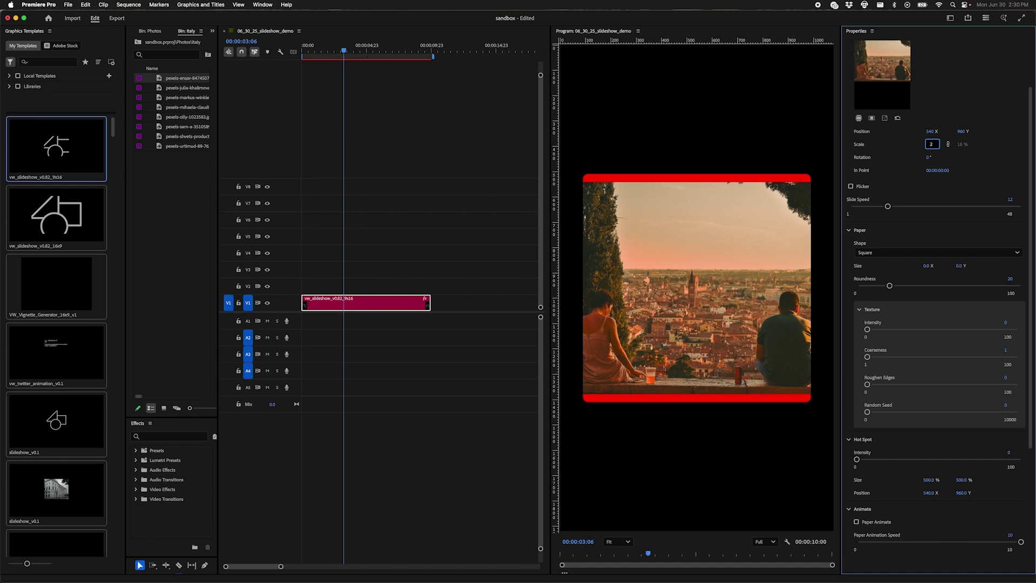
key(Return)
click(931, 146)
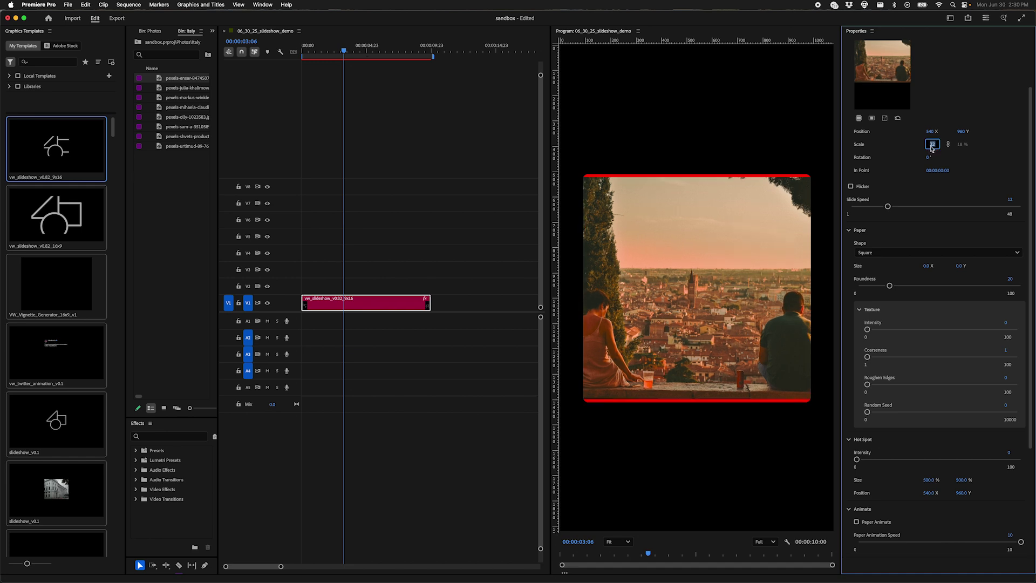
text(23)
key(Return)
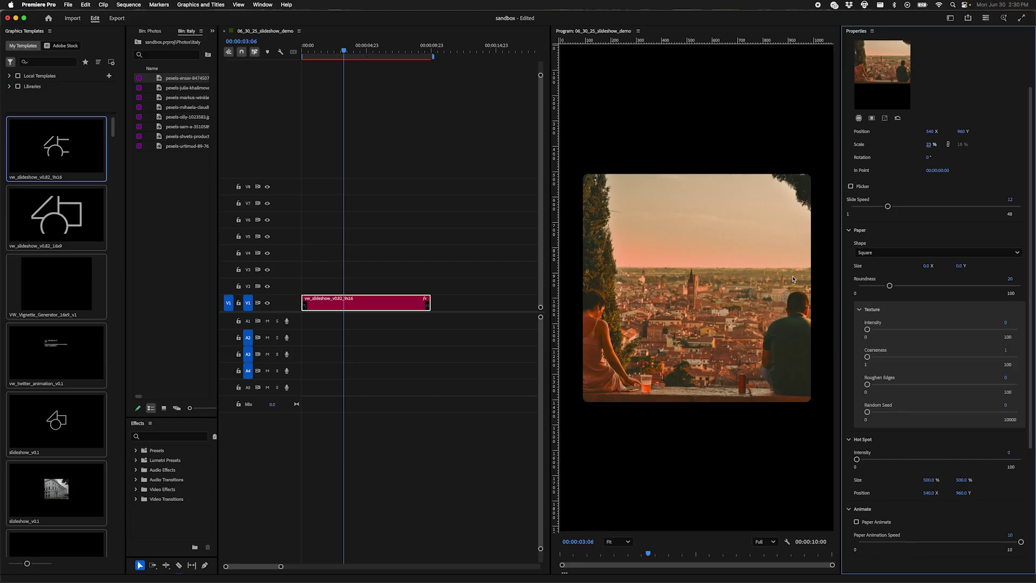
Try the Circle paper shape, and return the shape to Square
click(862, 254)
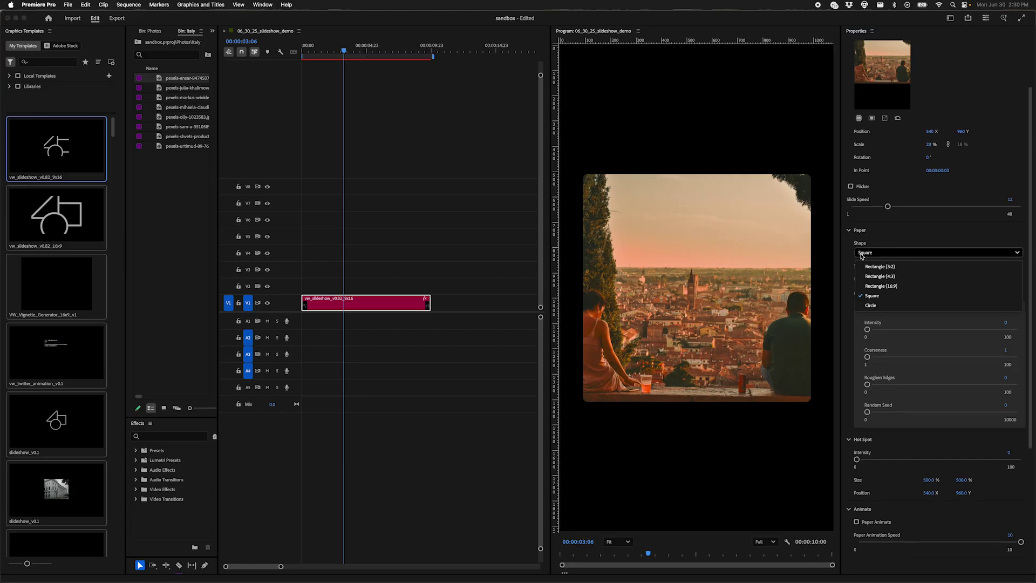
click(870, 306)
click(881, 253)
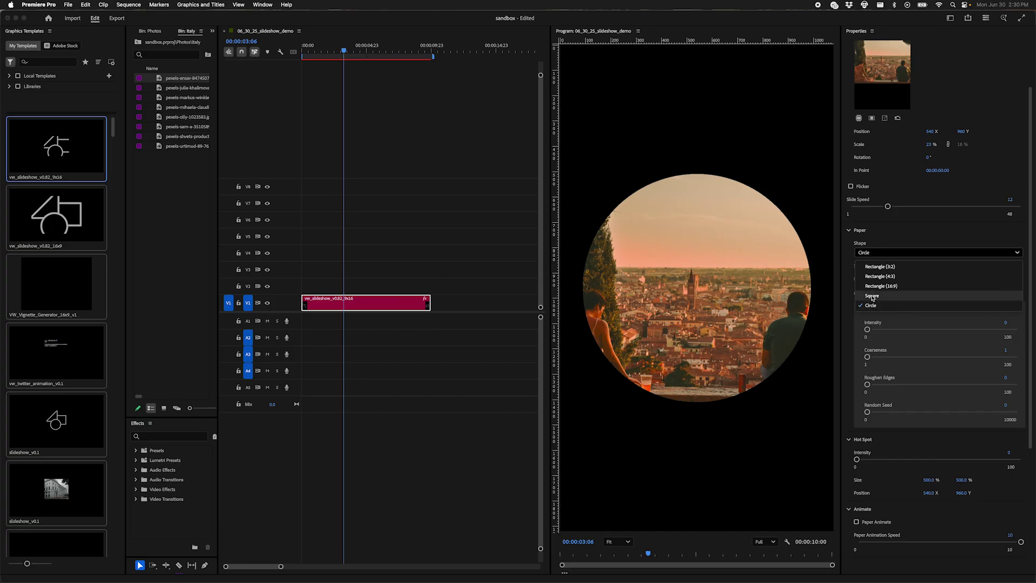
click(866, 297)
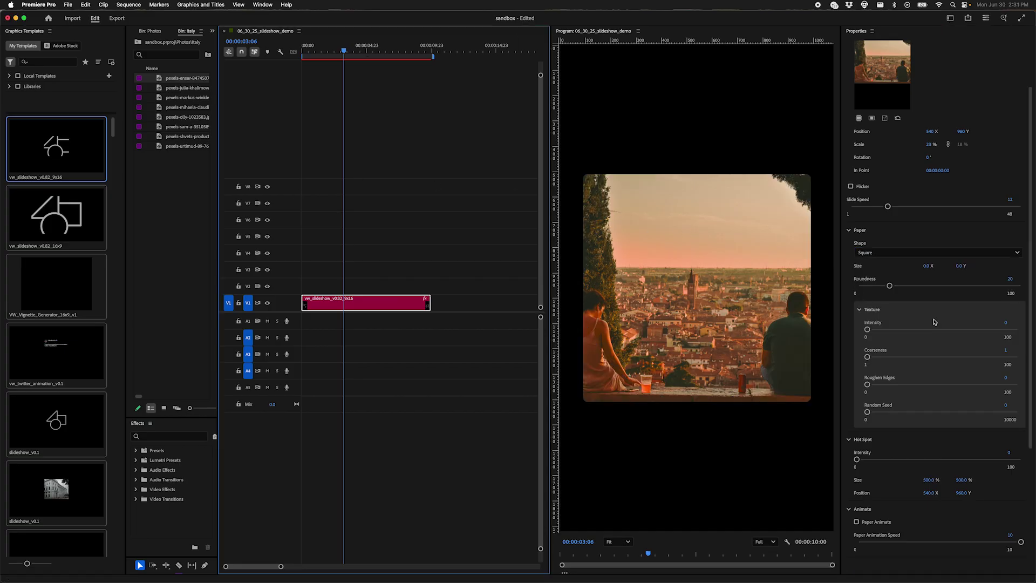
Try the paper's Roundness at 0 and 100, and set it to 30
drag(889, 286, 856, 288)
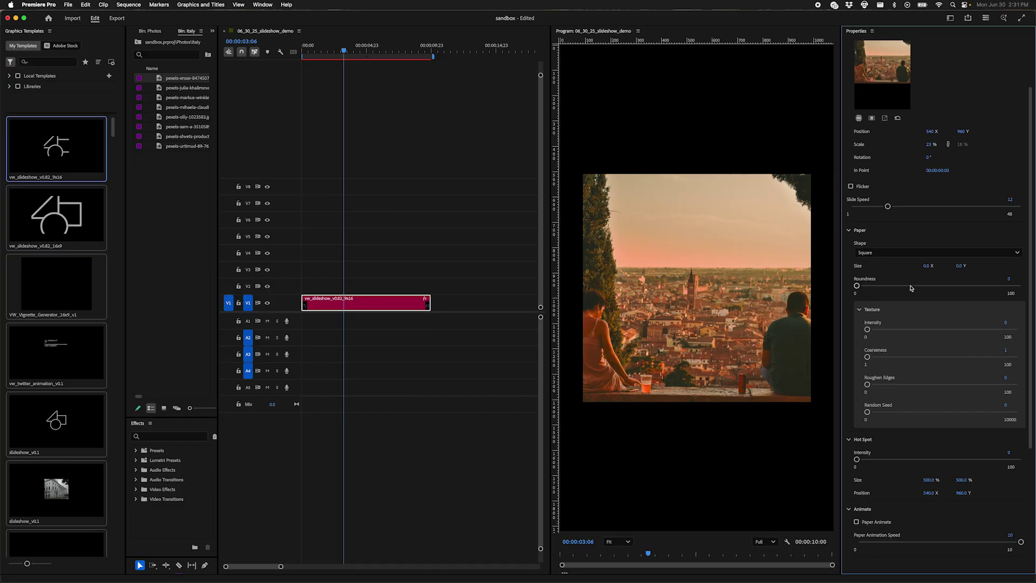
click(1020, 286)
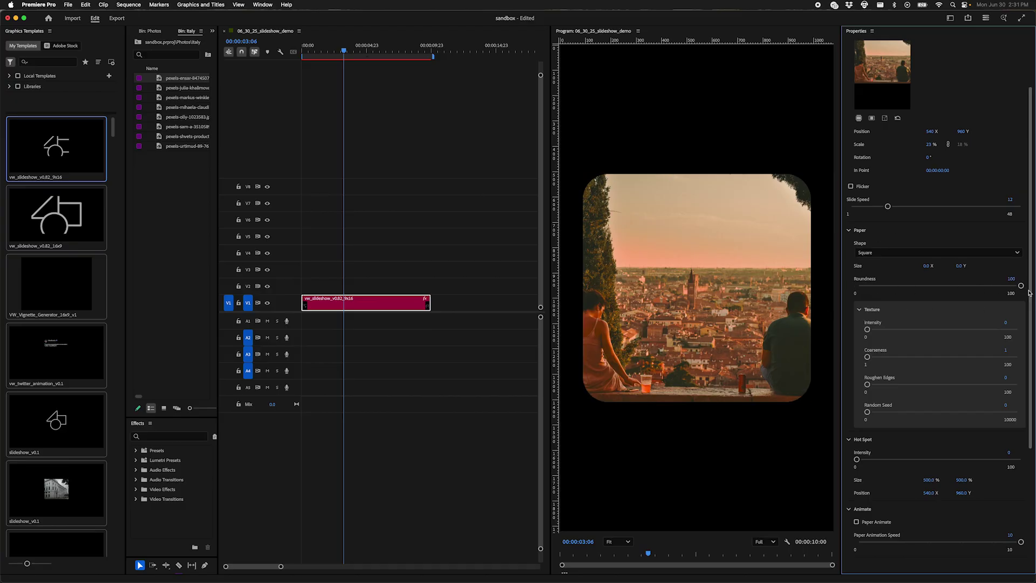
drag(1021, 286, 937, 298)
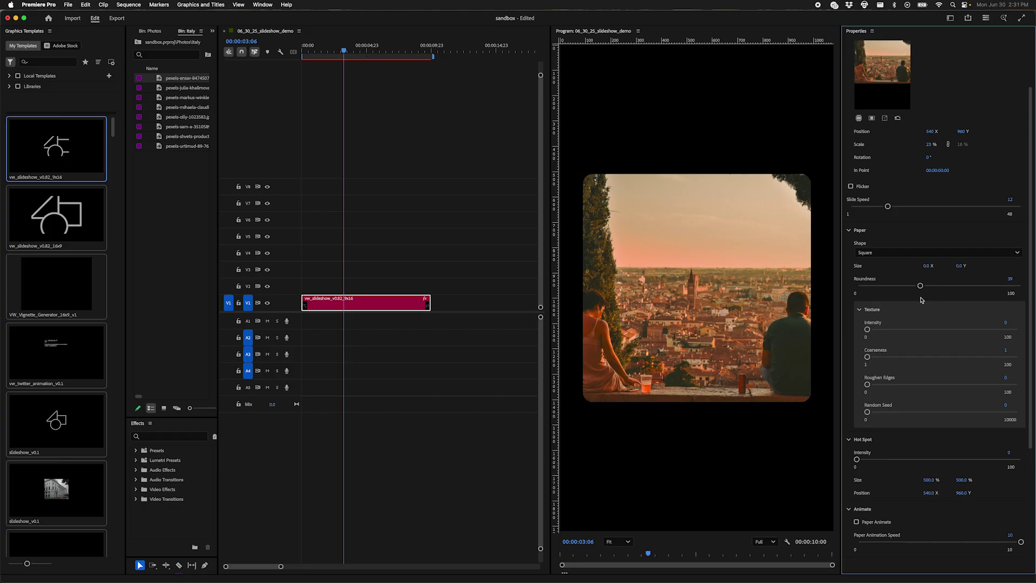
click(906, 286)
Set the paper texture's Intensity to 100 and its Coarseness to 1
drag(868, 330, 1018, 330)
click(726, 313)
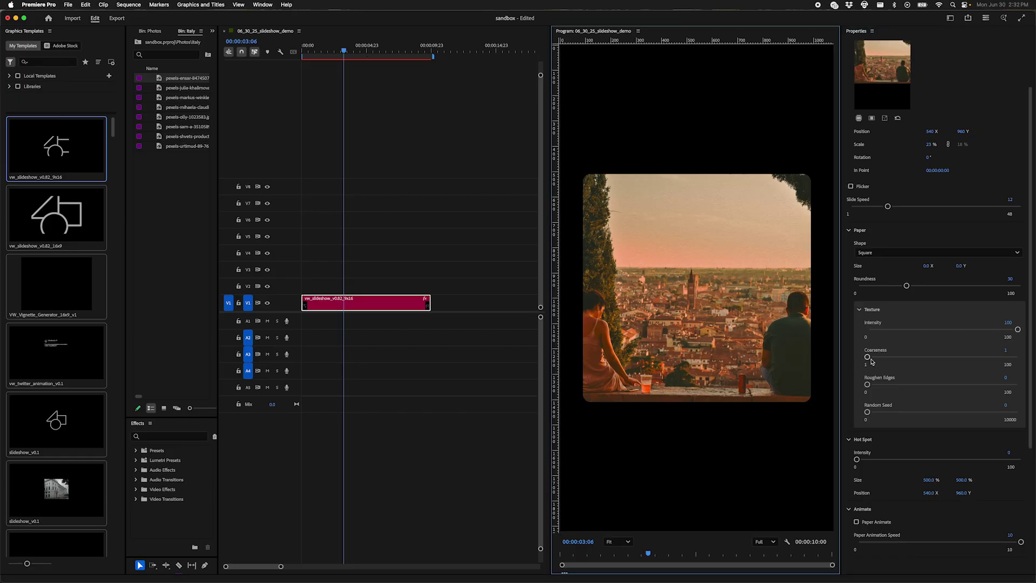
mouse_move(870, 358)
mouse_down()
mouse_move(1017, 357)
mouse_move(867, 357)
mouse_up()
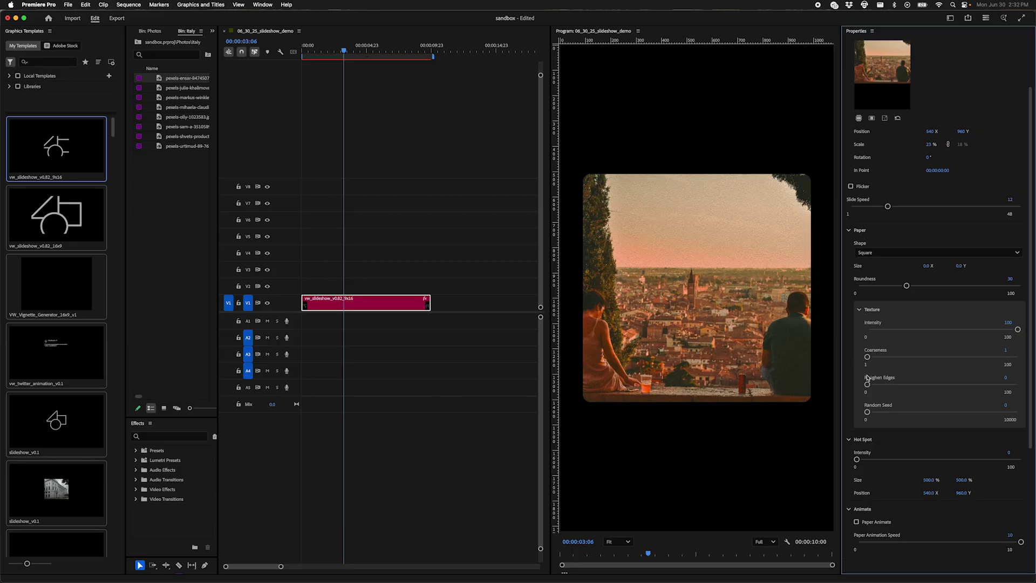
Set the texture's Roughen Edges to 33, raise it to 100, and set the photo's scale to 25%
drag(868, 385, 916, 381)
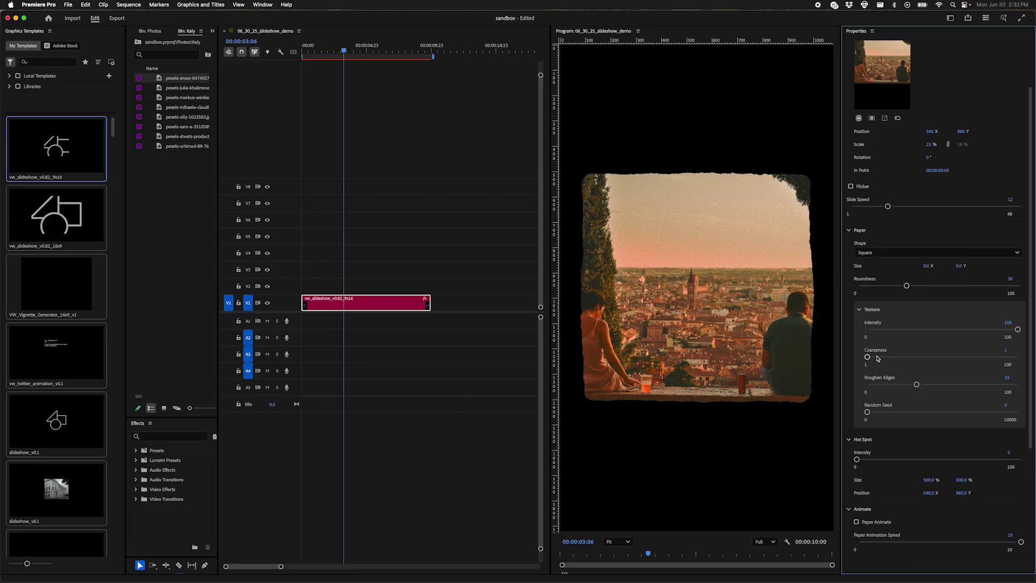
drag(1006, 384, 1019, 384)
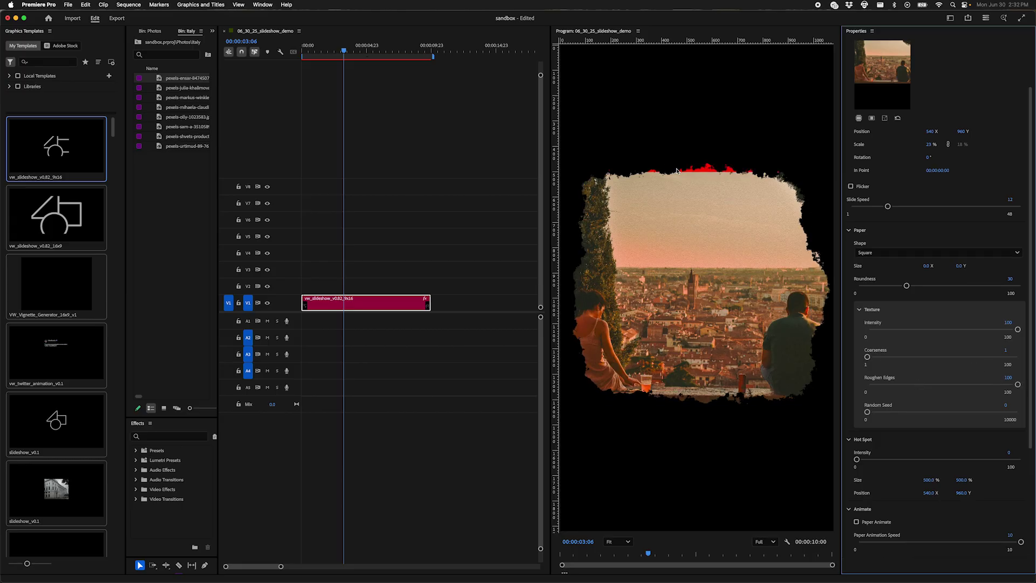
click(930, 144)
text(25)
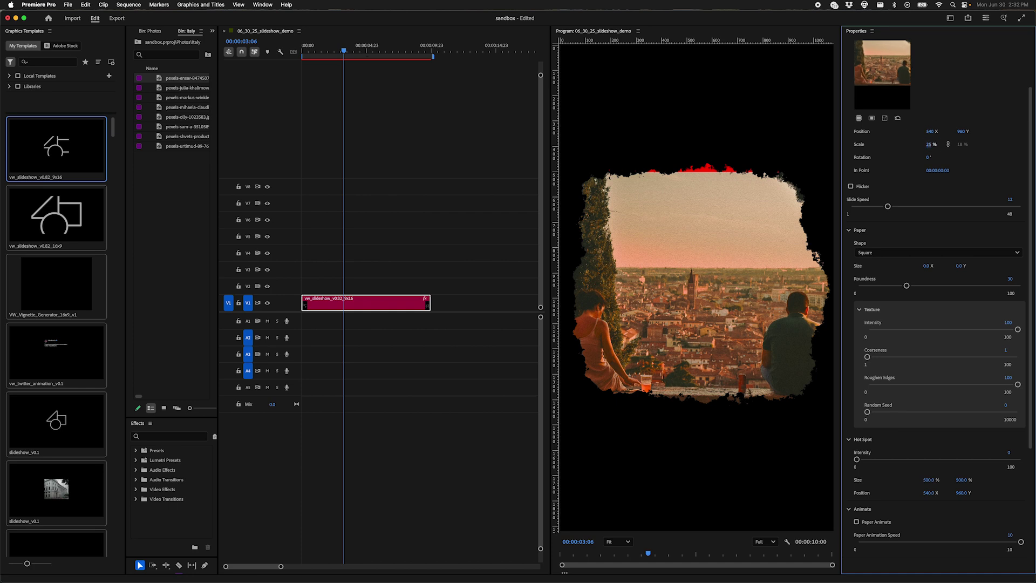
Undo the photo's last scale change, and set the paper texture's Roughen Edges to 30
key(Return)
key(super+z)
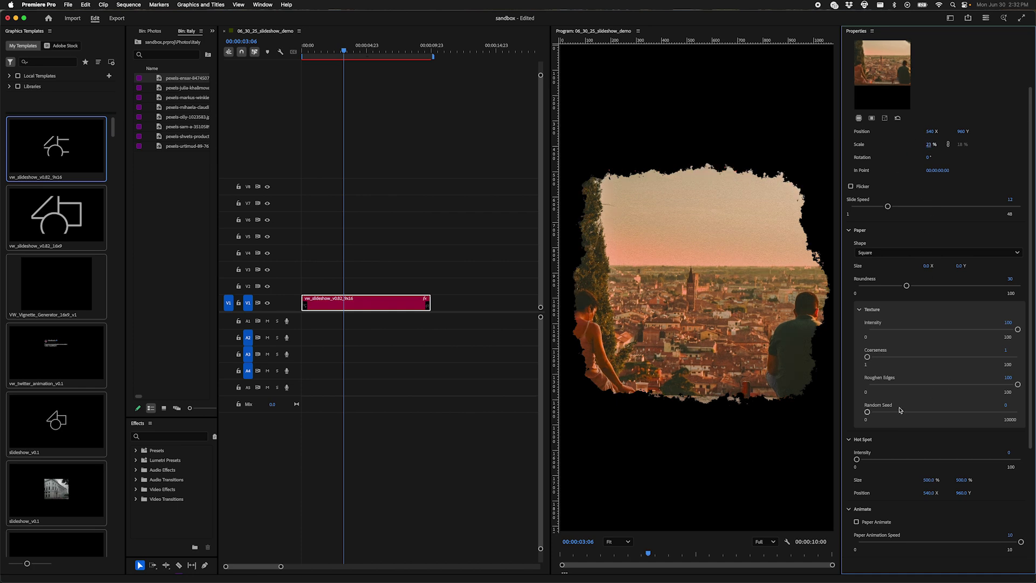
click(884, 384)
drag(885, 385, 911, 385)
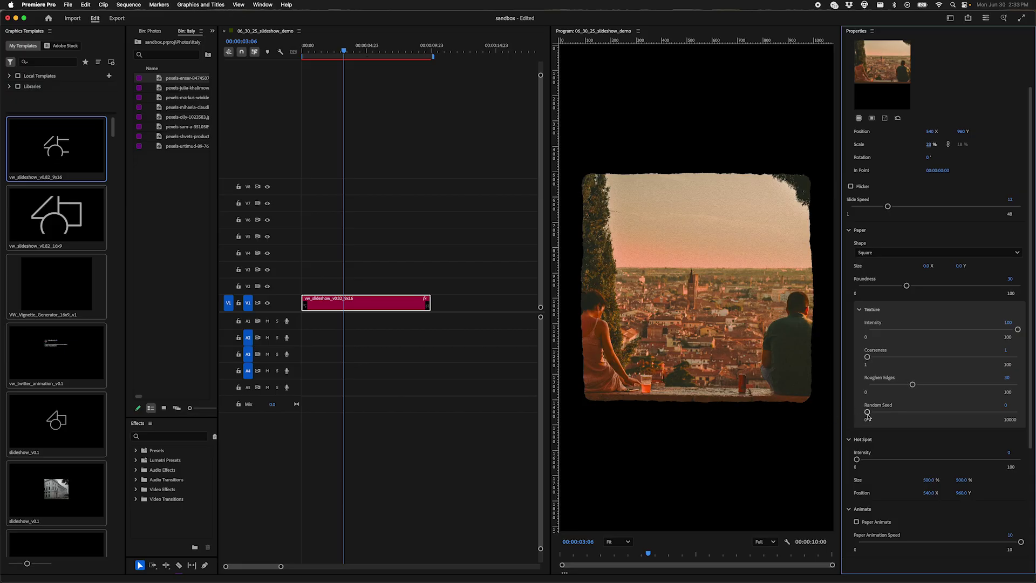
Try the texture's Random Seed at 1745, 5125 and 3899, and return it to 0
drag(867, 413, 893, 412)
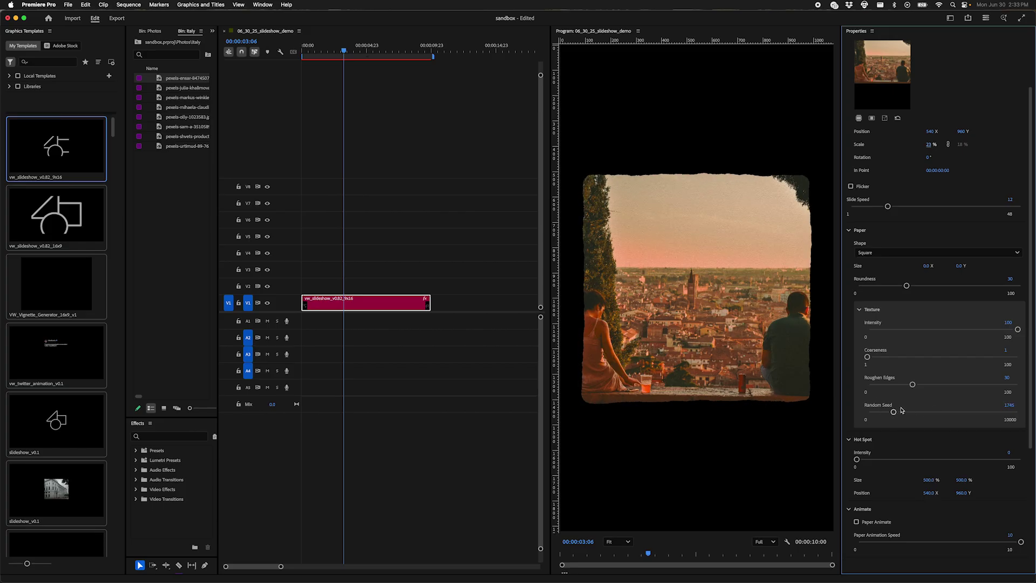
drag(902, 413, 945, 413)
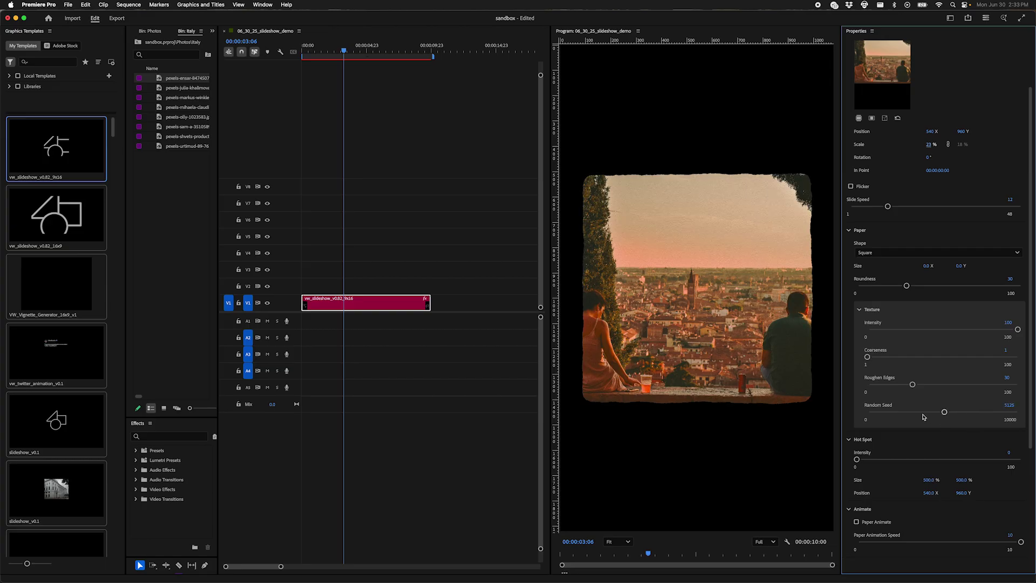
drag(924, 417, 904, 418)
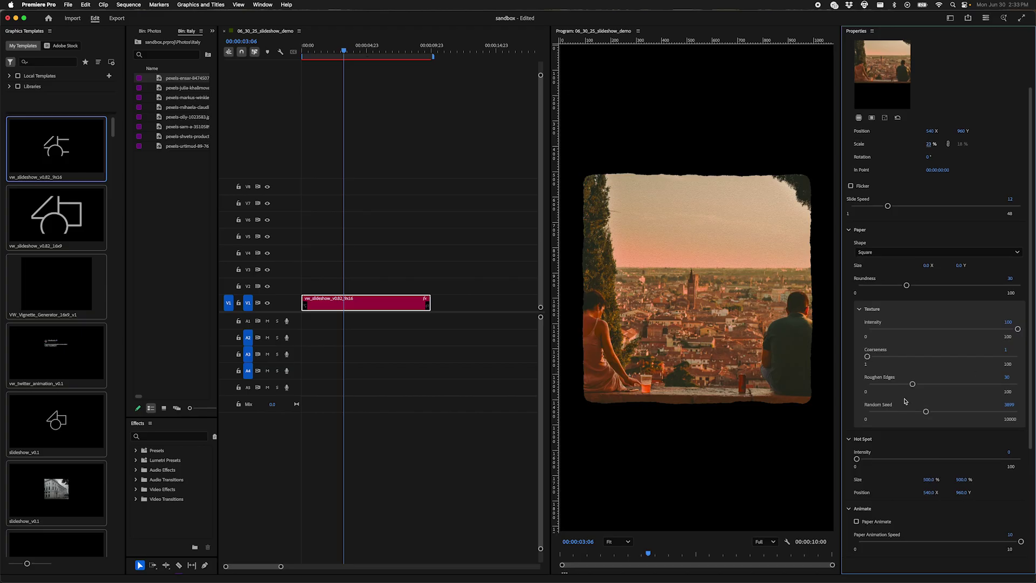
drag(903, 414, 837, 414)
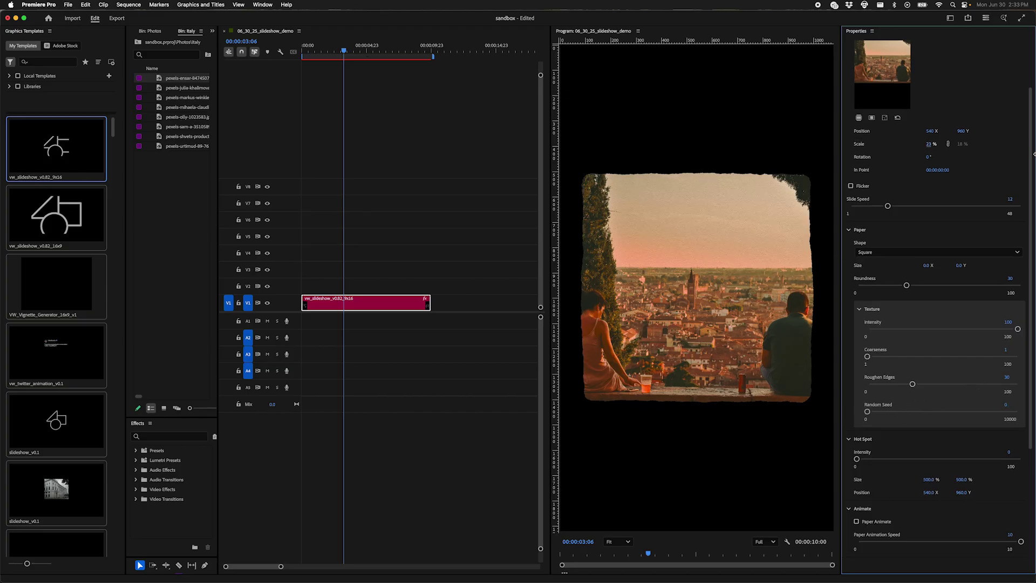
Set the Hot Spot's Intensity to 61 and its Size to 250%
drag(1031, 167, 1033, 266)
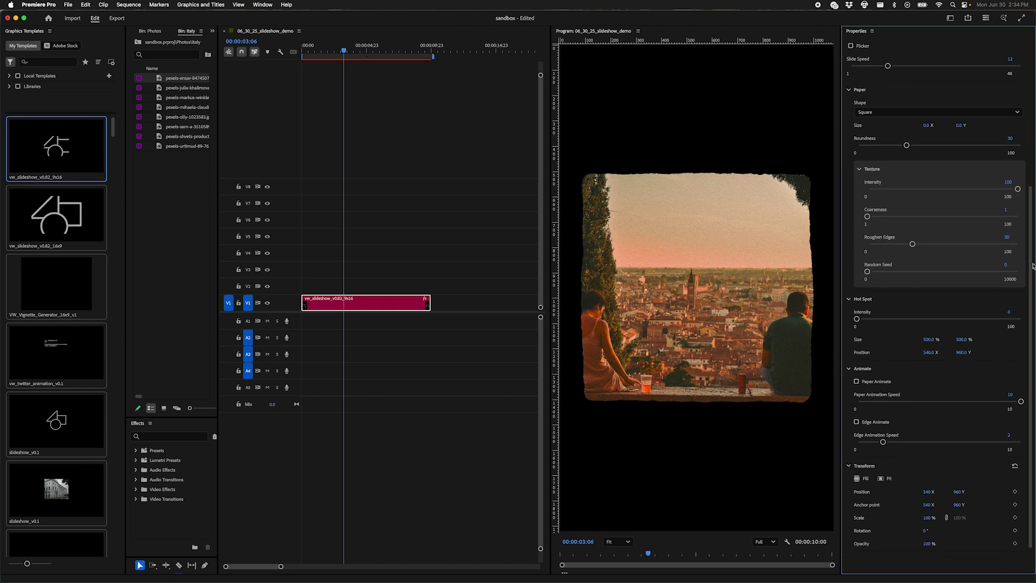
mouse_move(856, 319)
mouse_down()
mouse_move(974, 319)
mouse_move(858, 319)
mouse_up()
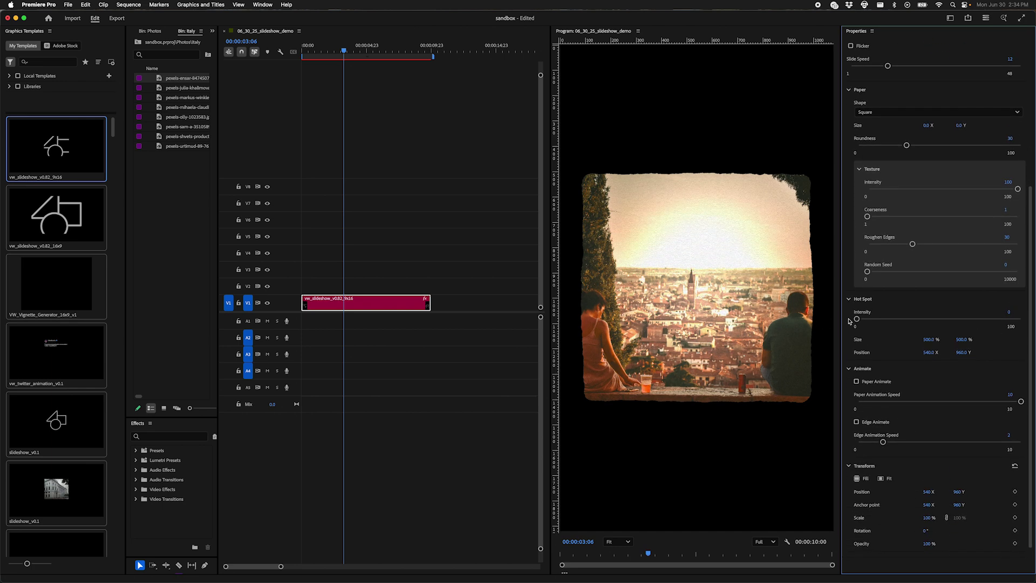
drag(858, 319, 956, 322)
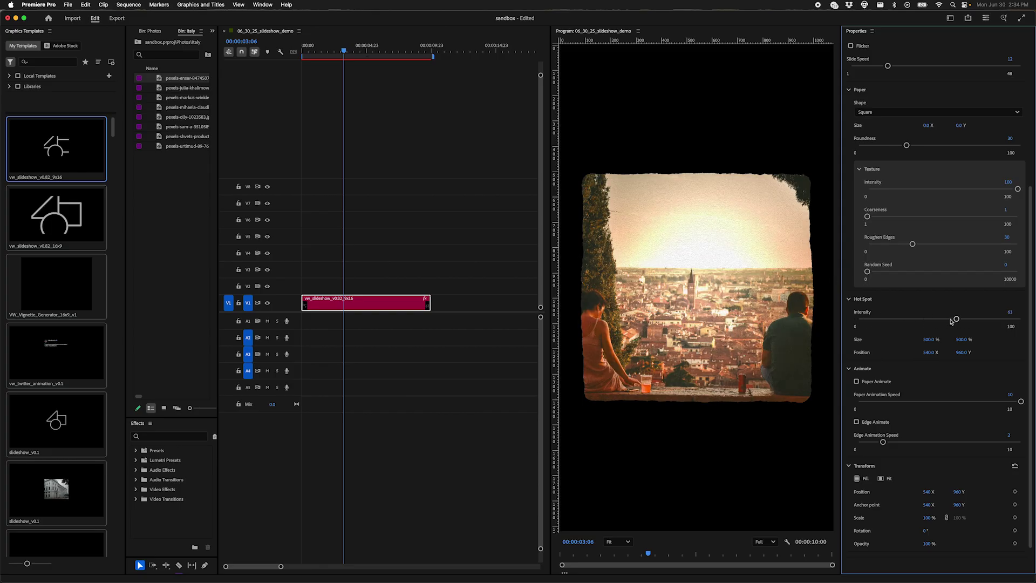
click(929, 340)
text(250)
key(Return)
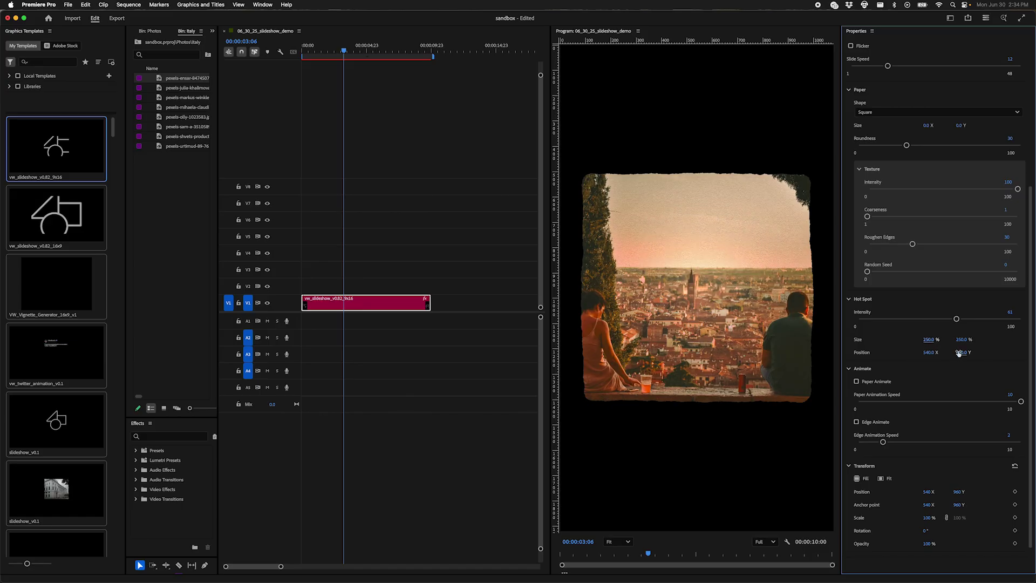
Shift the Hot Spot's Position to about X 166, Y 1195
mouse_move(961, 353)
mouse_down()
mouse_move(757, 374)
mouse_move(1012, 345)
mouse_move(870, 361)
mouse_move(972, 346)
mouse_move(953, 349)
mouse_move(963, 347)
mouse_up()
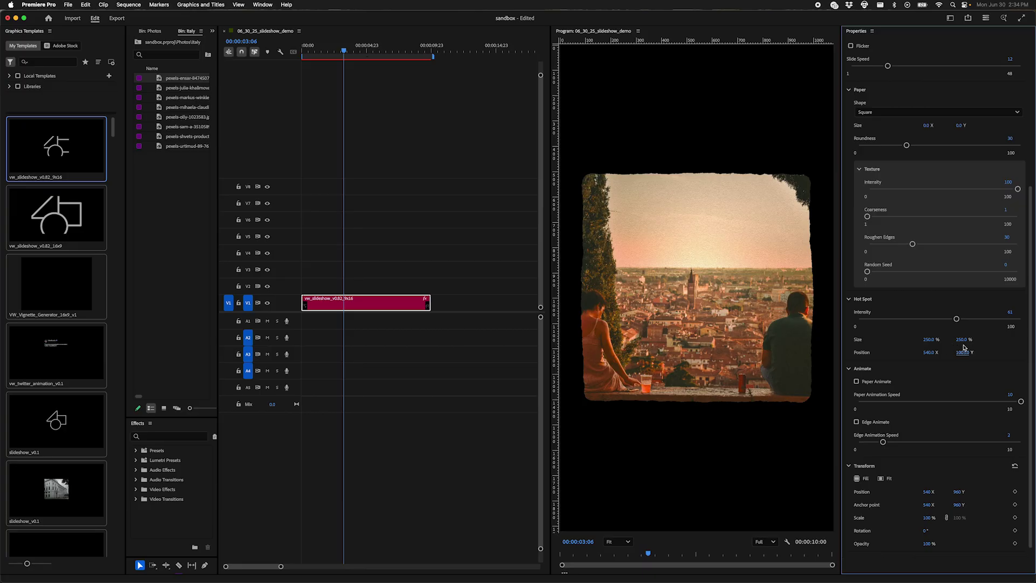
key(Return)
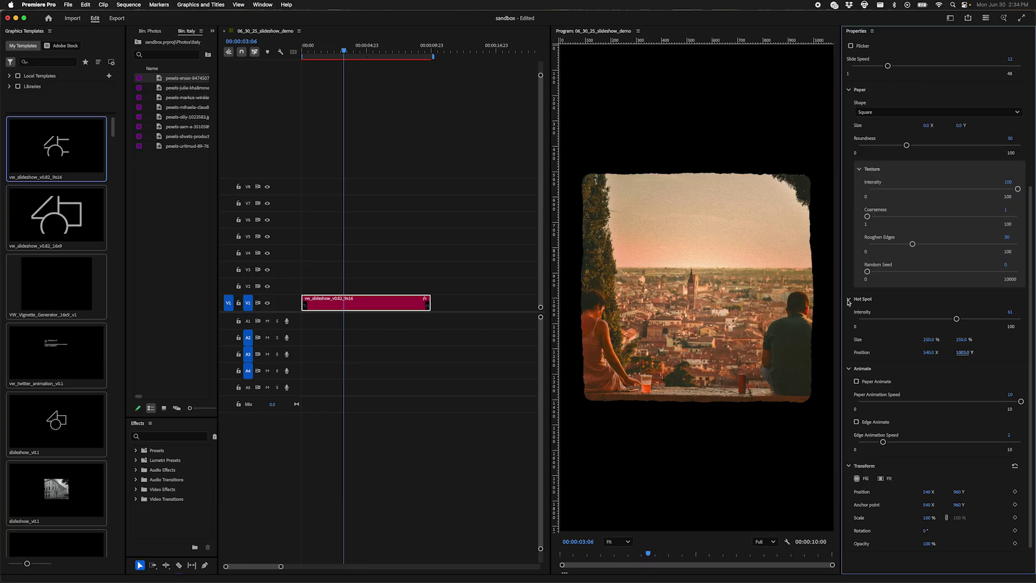
drag(961, 353, 802, 374)
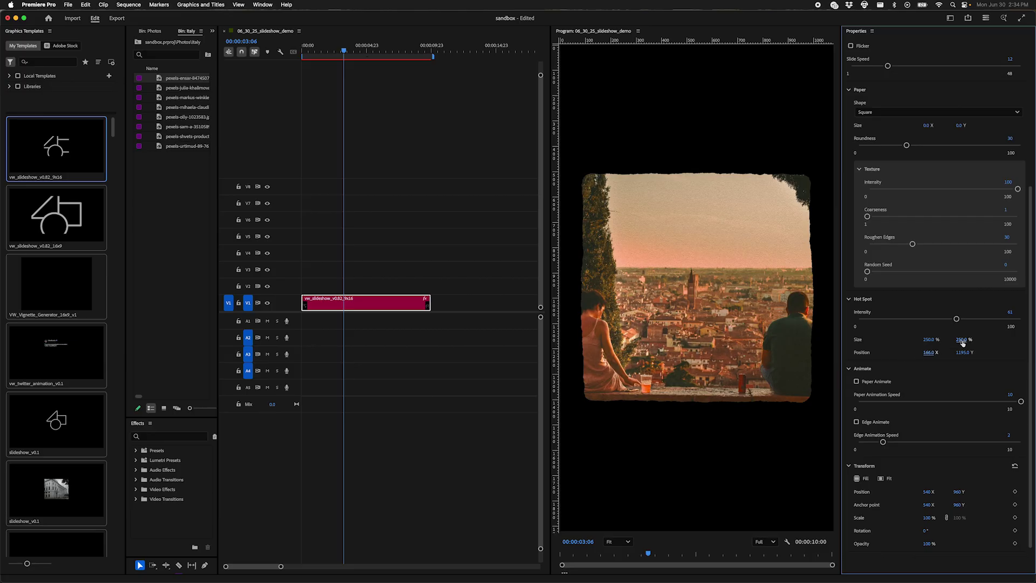
Compare the Hot Spot's Intensity at 100 and 68, and set it to 0
drag(956, 319, 847, 322)
key(super+z)
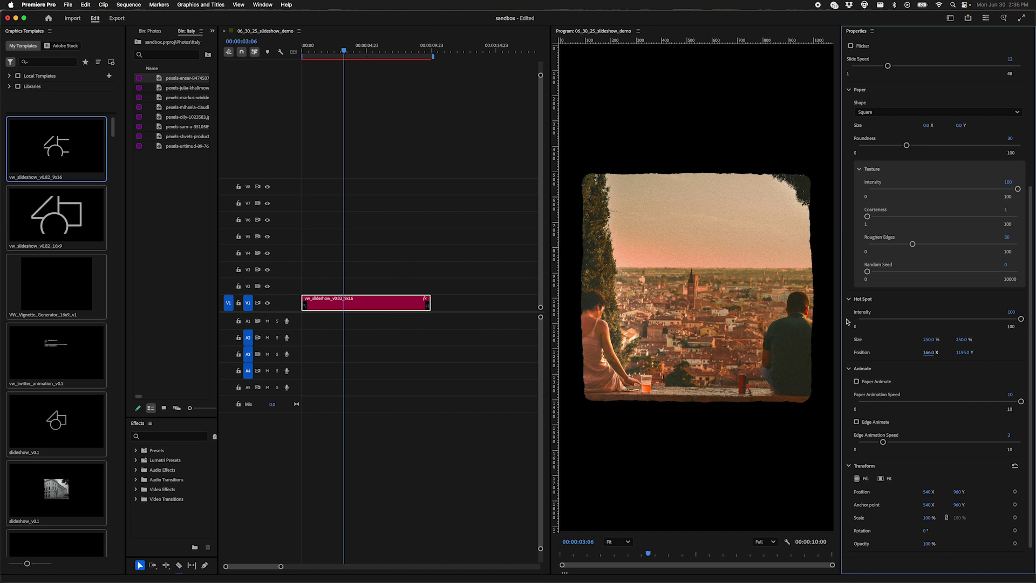
key(super+shift+z)
key(super+z)
key(super+shift+z)
drag(880, 324, 969, 323)
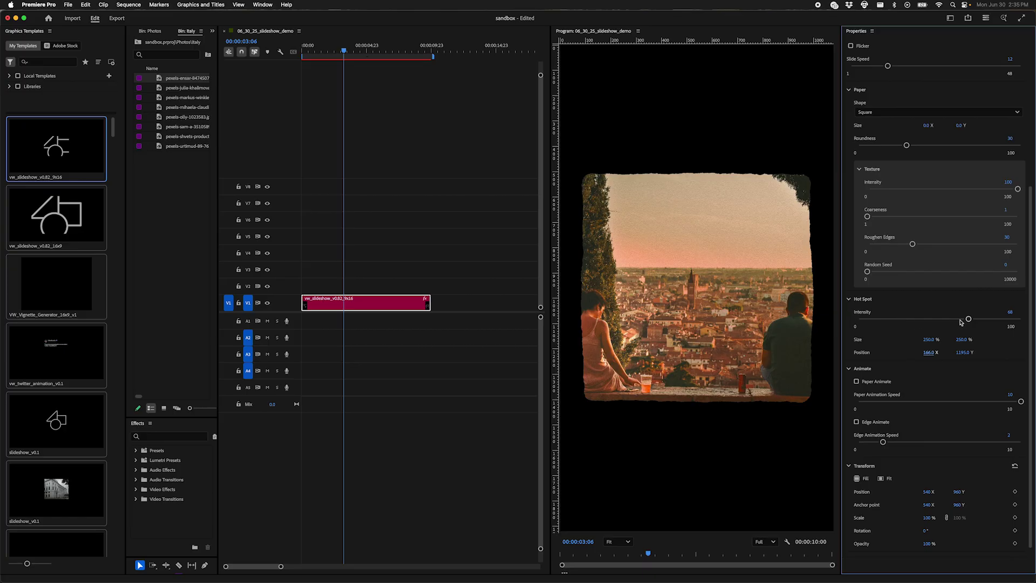
drag(960, 321, 939, 319)
drag(939, 319, 837, 322)
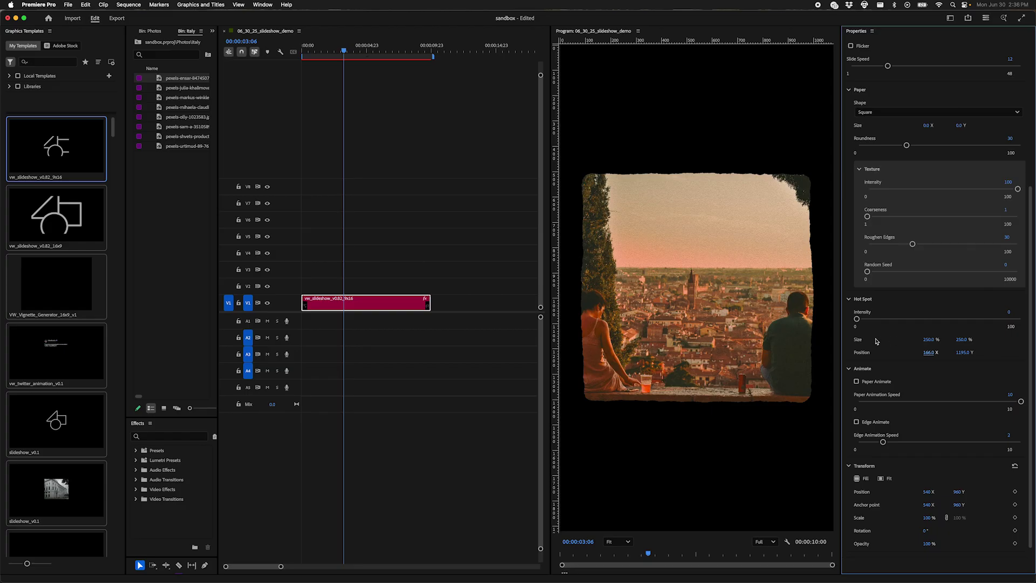
Turn on Paper Animate for the slideshow clip, and play the sequence from its start
scroll(876, 341, down, 1)
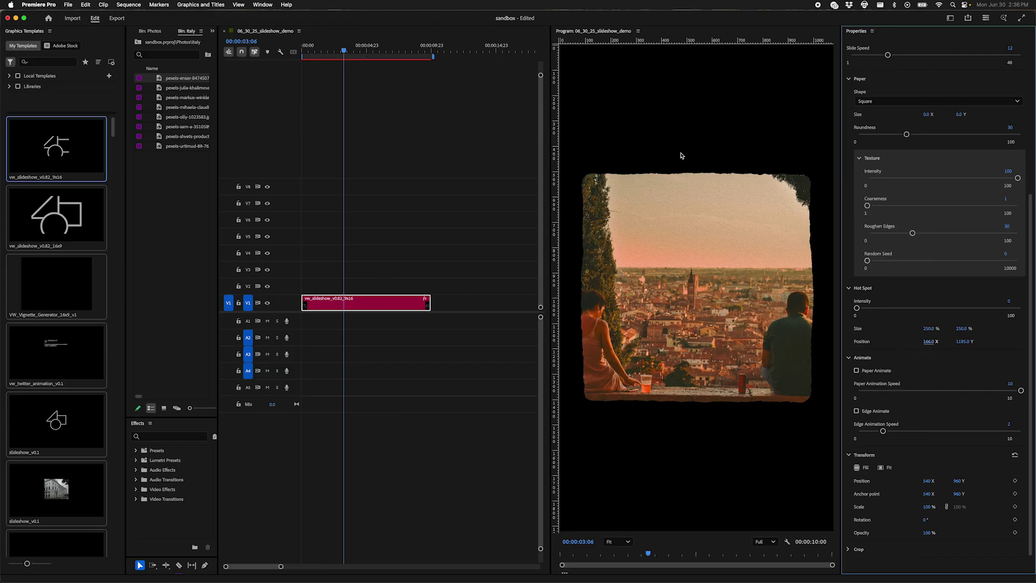
click(856, 371)
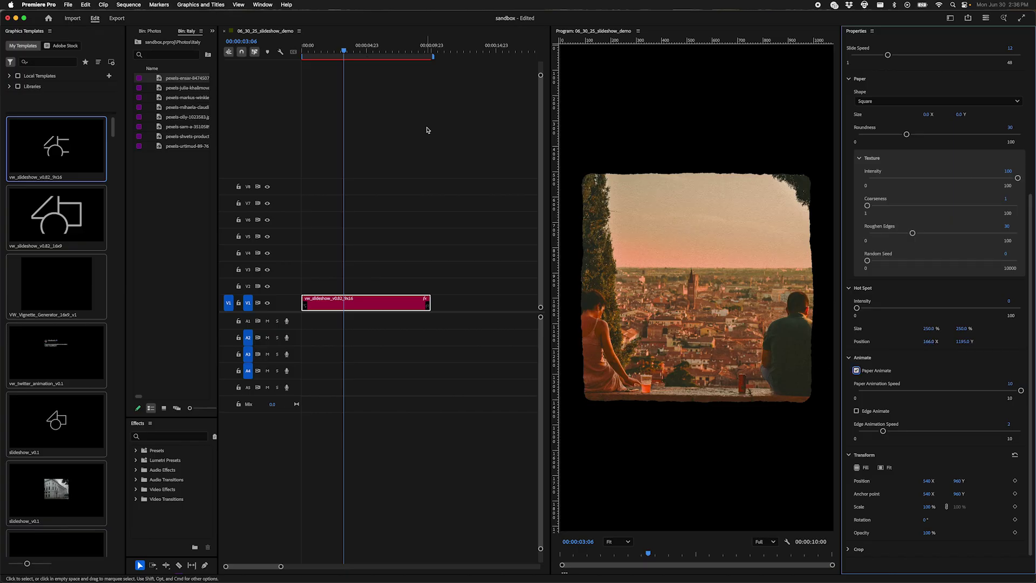
click(303, 53)
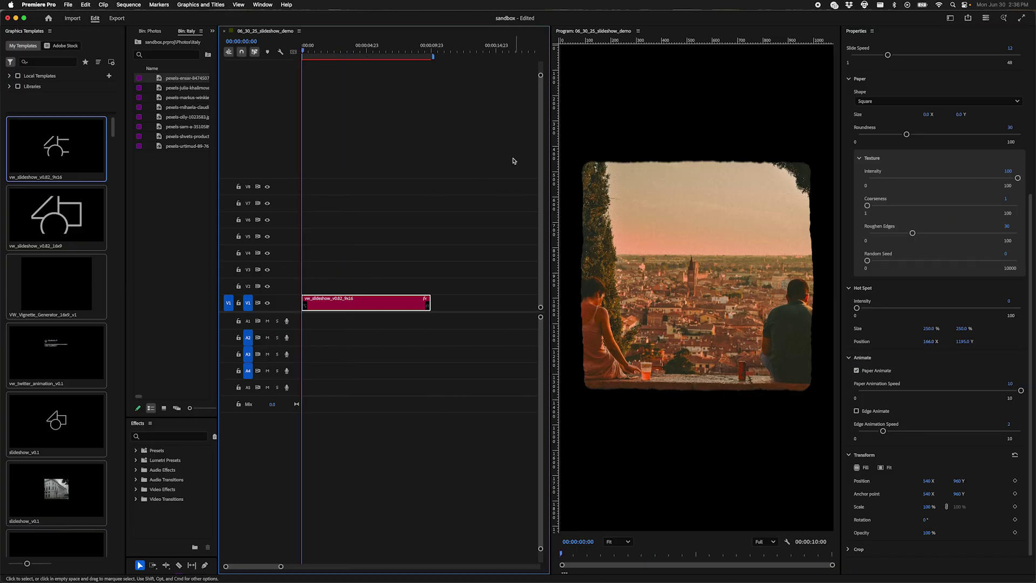
key(space)
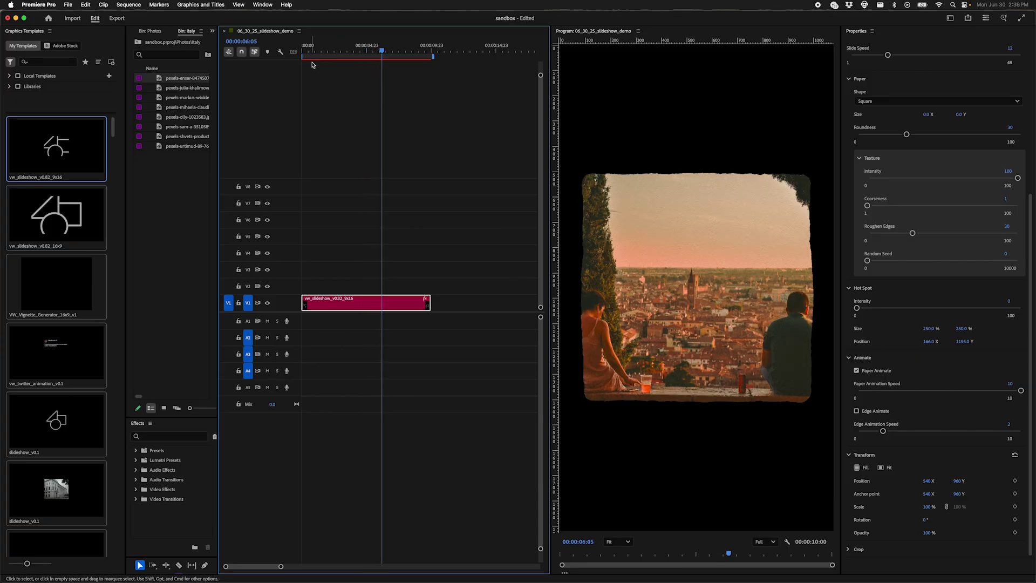
Render the slideshow sequence to preview the paper animation
key(Home)
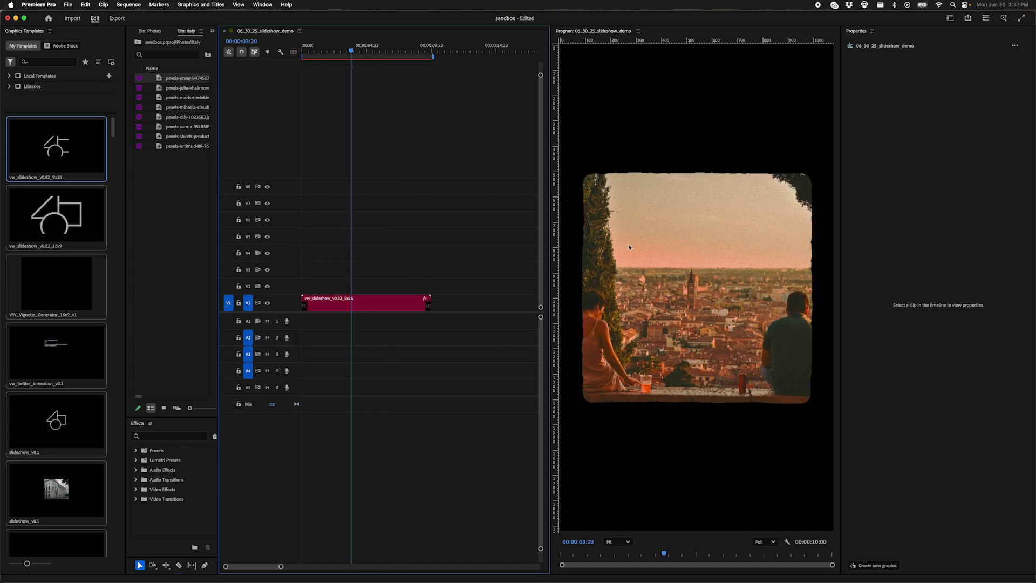
click(361, 302)
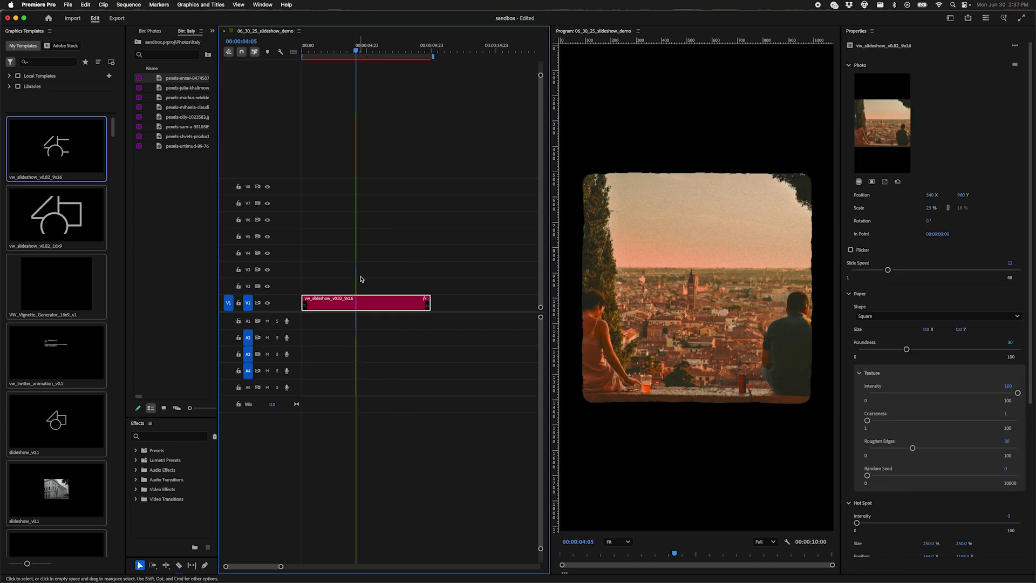
key(Return)
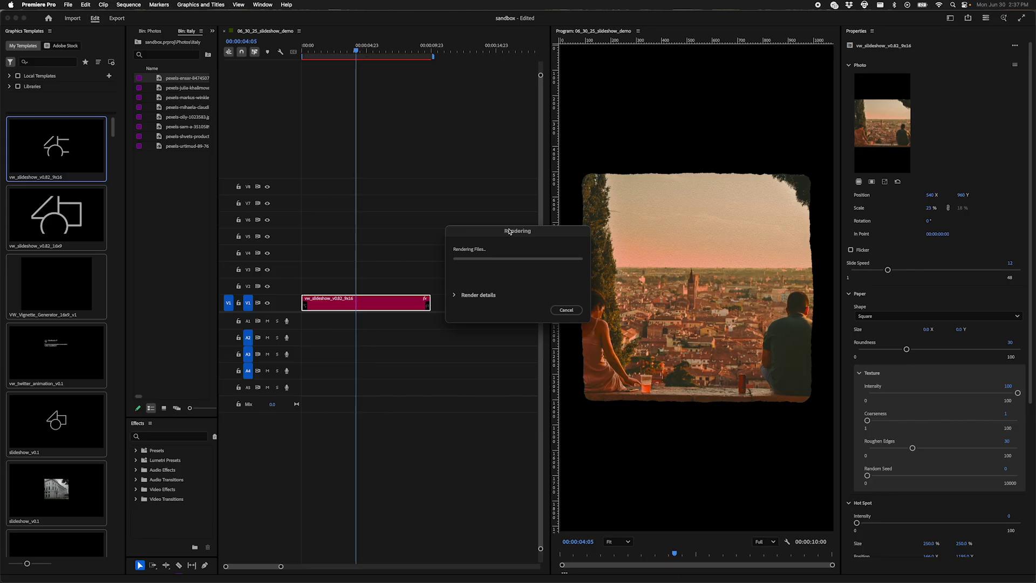
drag(509, 232, 452, 174)
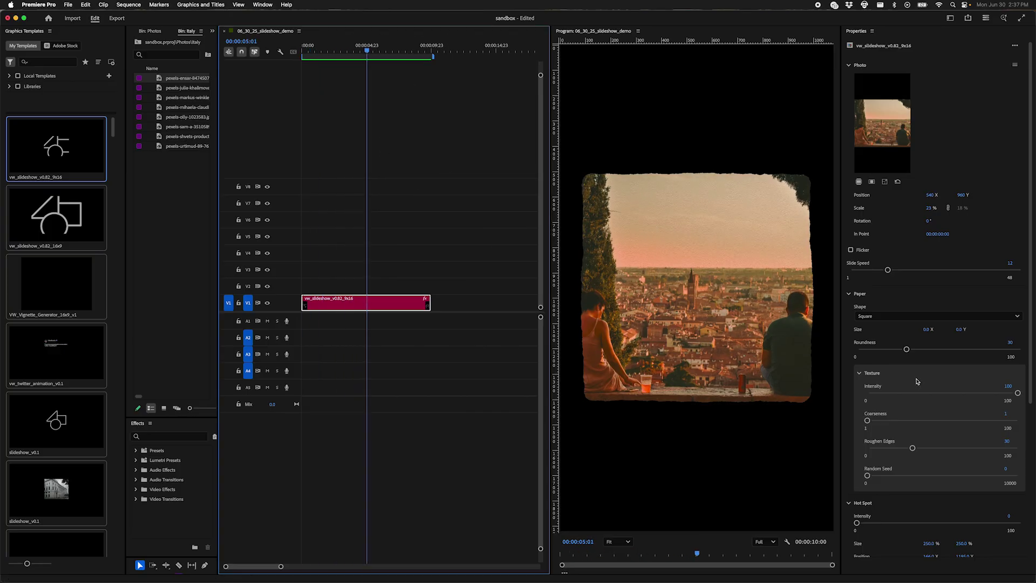
Set the paper texture's Intensity to 33, and render the sequence again for preview
click(918, 394)
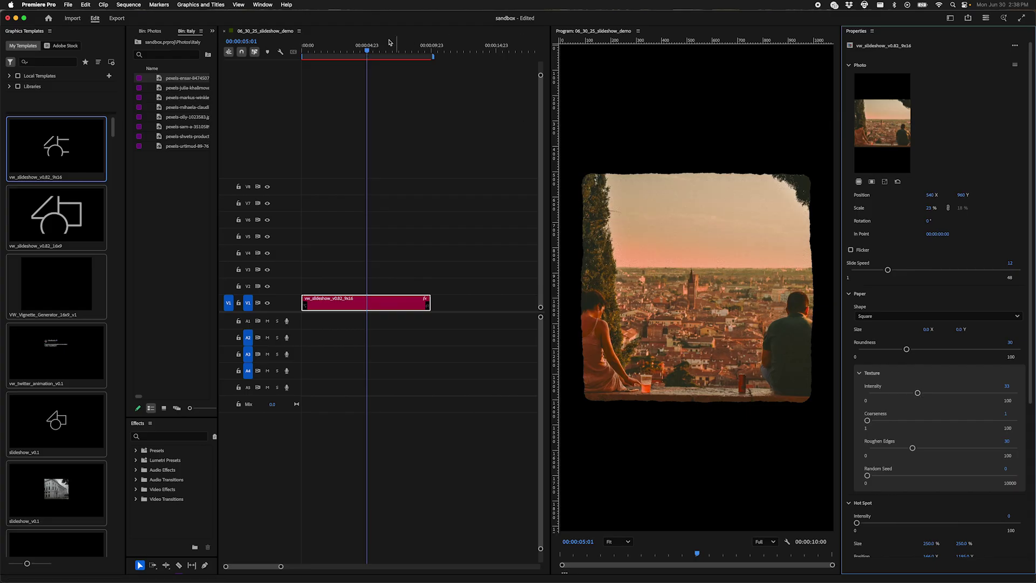
drag(364, 46, 228, 50)
key(Return)
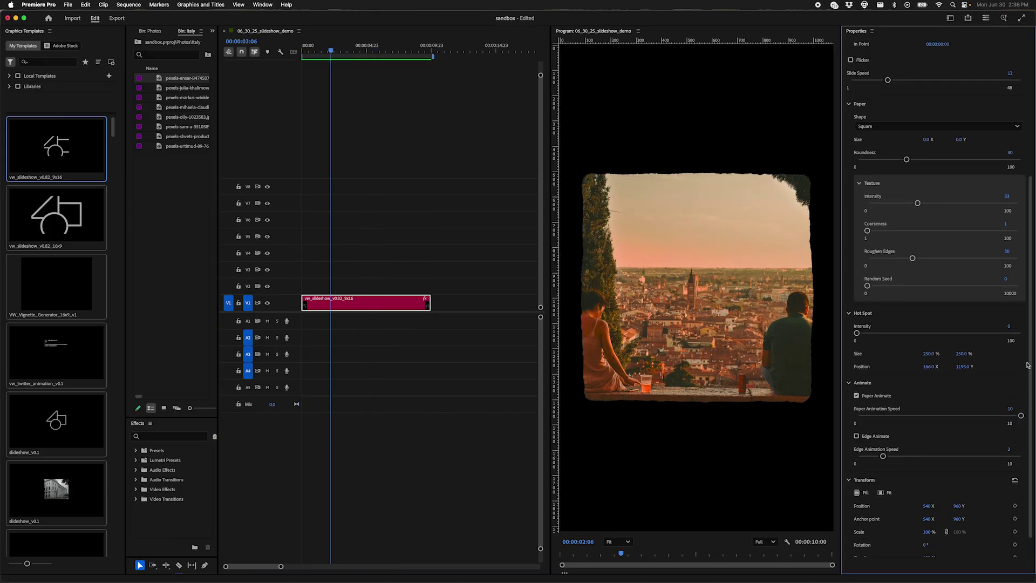
Set the Paper Animation Speed to 2, and preview the slower paper motion
scroll(1028, 365, down, 1)
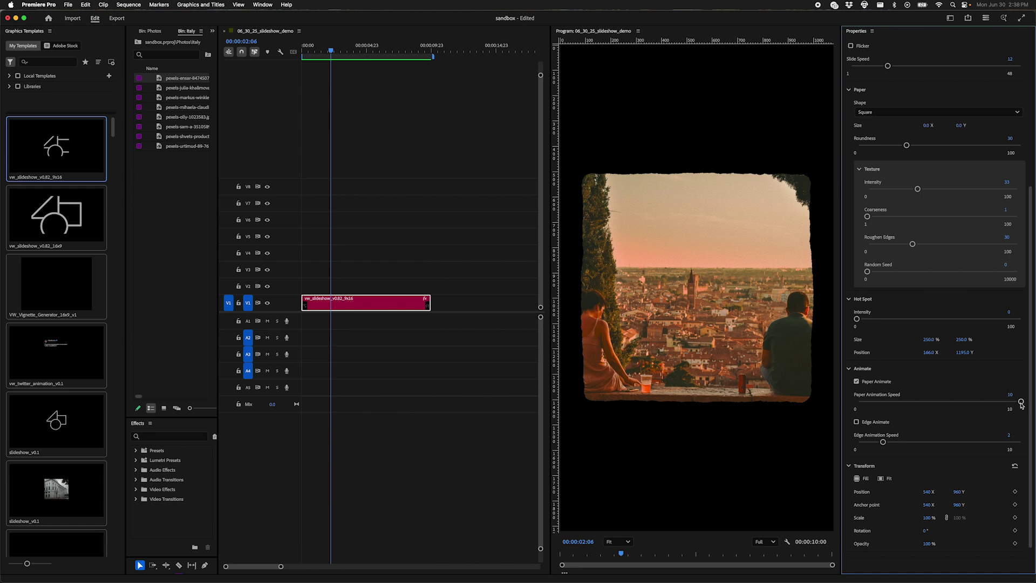
drag(1020, 403, 884, 407)
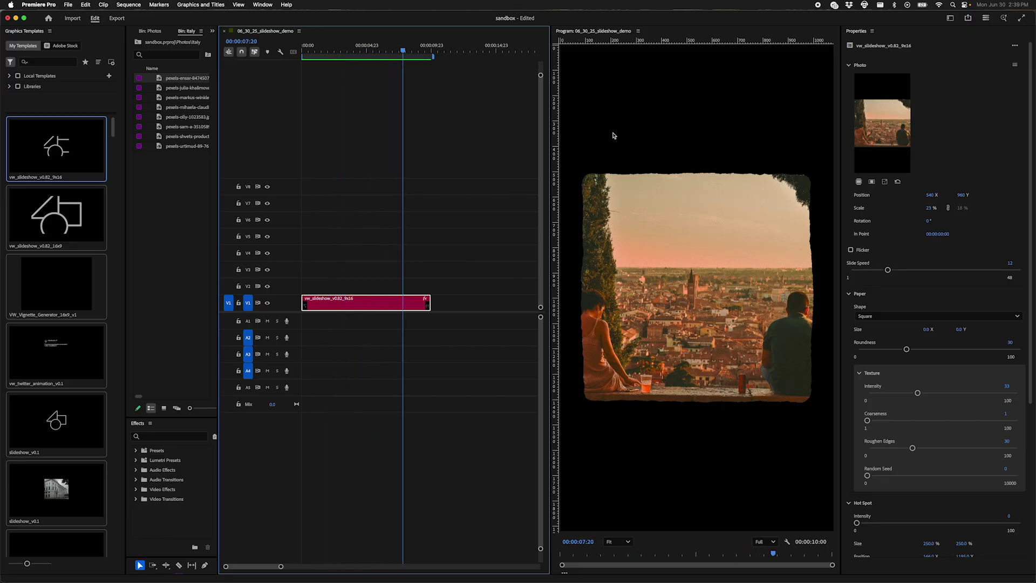
drag(390, 50, 329, 50)
Set the Paper Animation Speed to 5, and render the sequence for preview
scroll(1027, 299, down, 3)
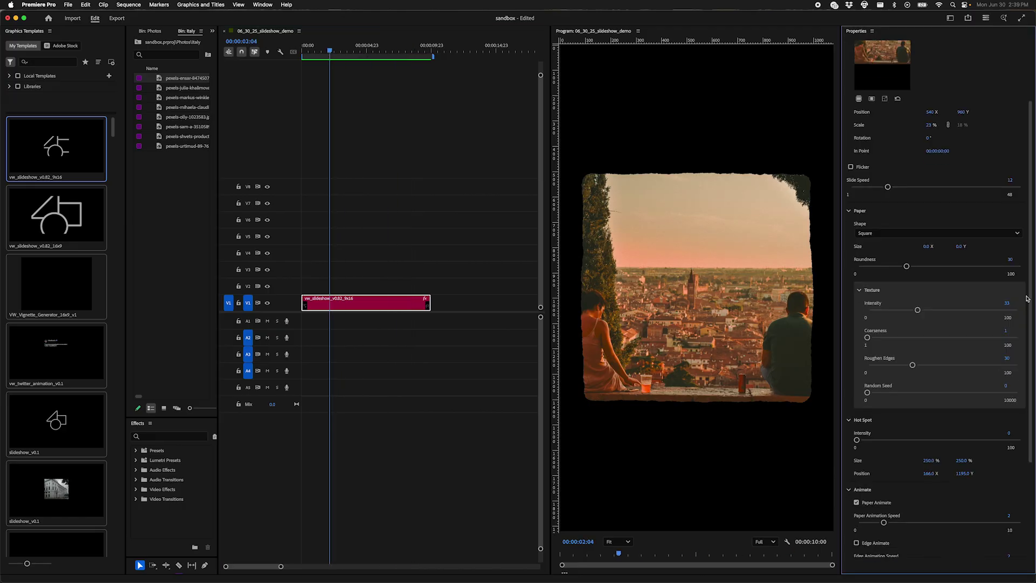
scroll(1027, 299, down, 1)
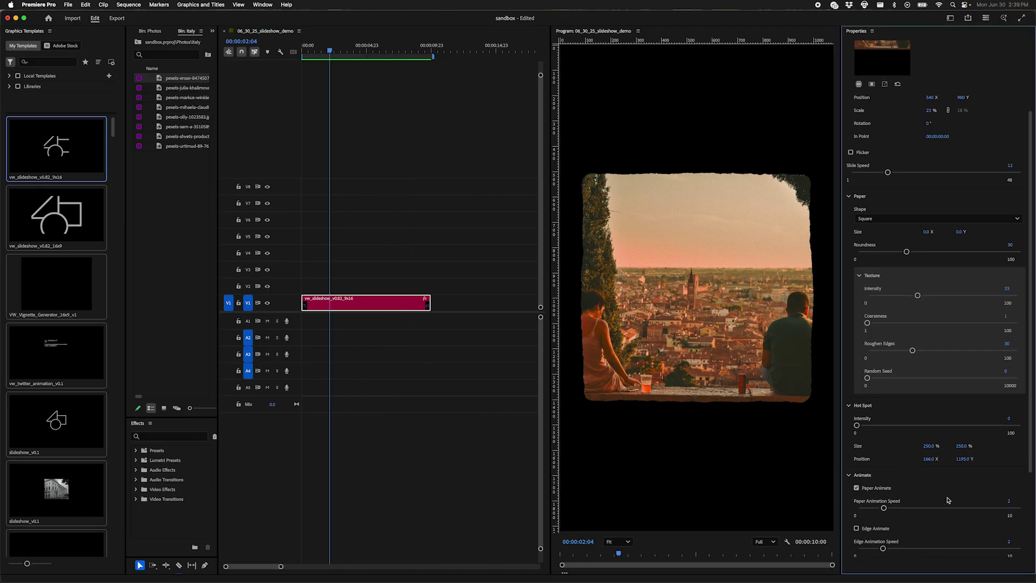
click(937, 508)
click(393, 286)
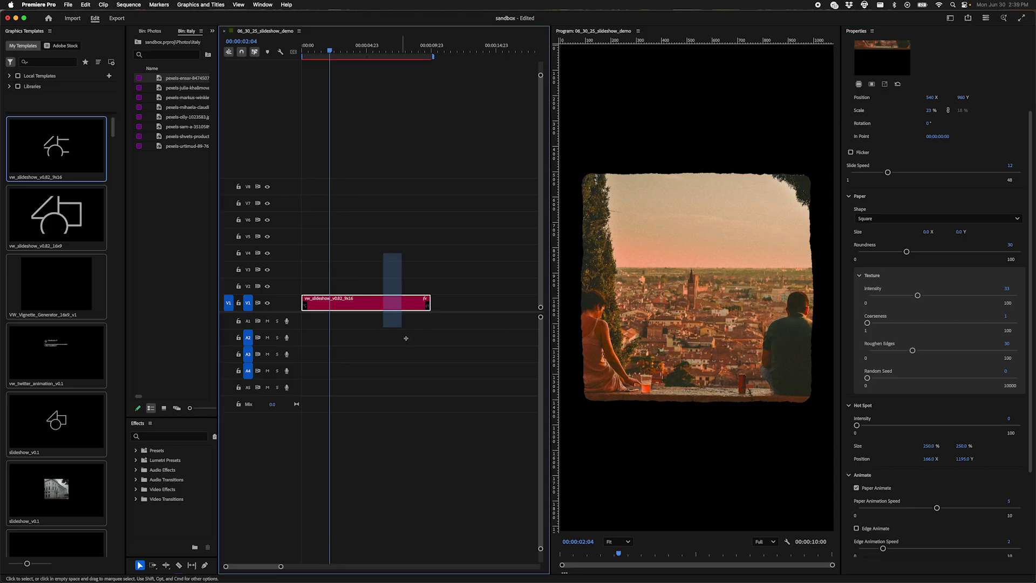
key(Return)
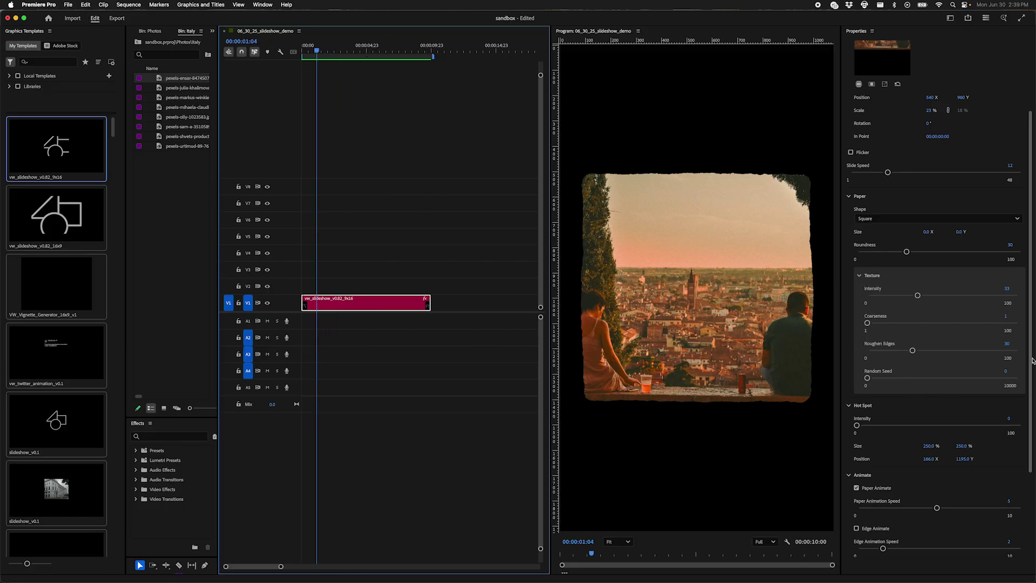
Turn on Edge Animate for the slideshow clip, and render the sequence to preview the moving edges
scroll(878, 419, down, 5)
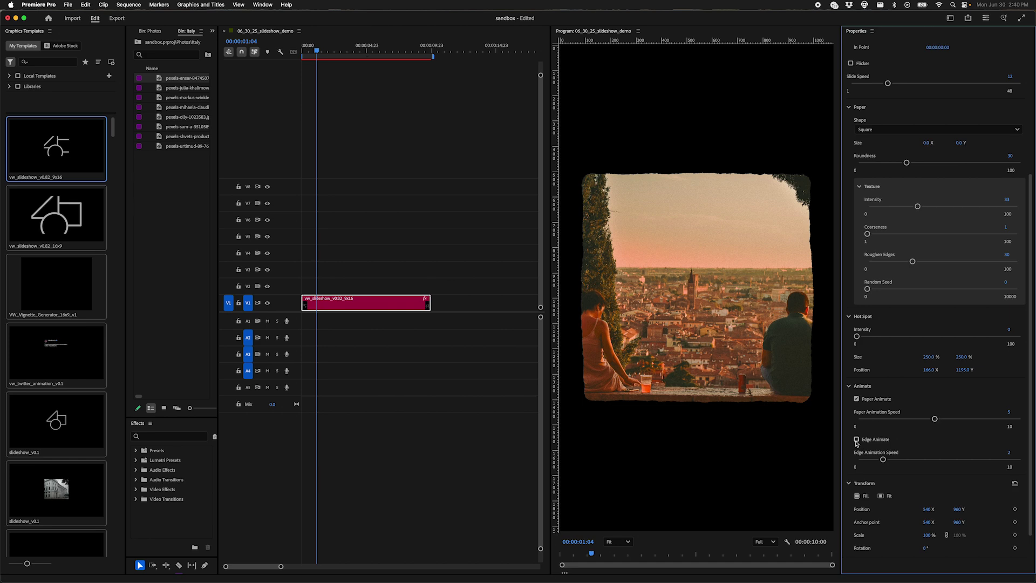
click(856, 439)
drag(399, 265, 433, 348)
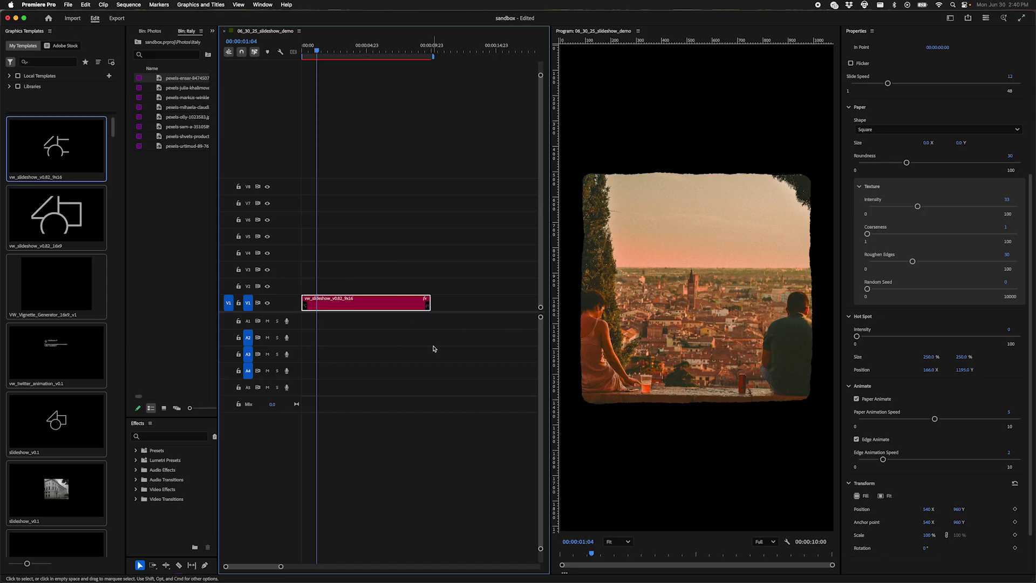
key(Return)
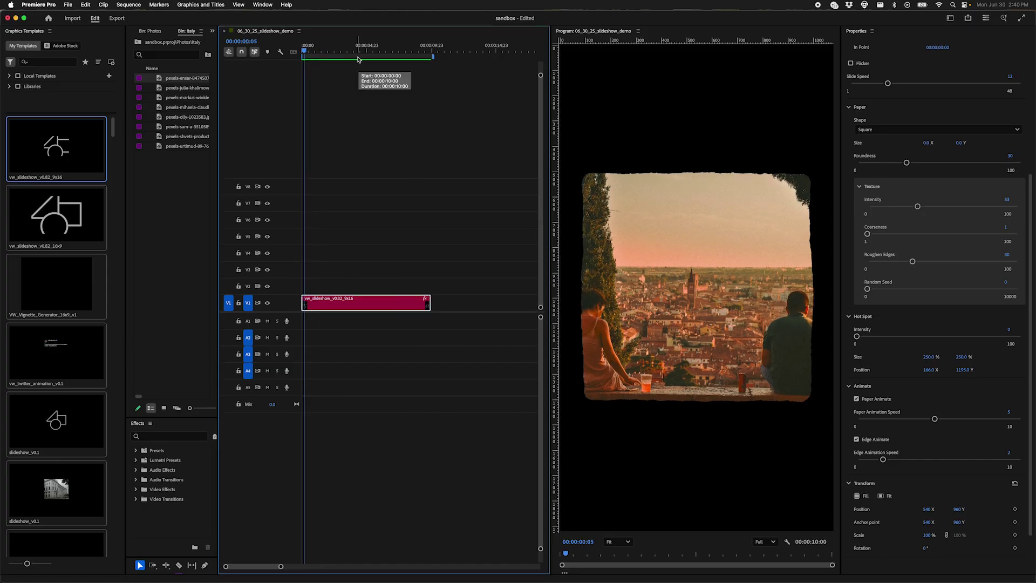
drag(378, 76, 469, 147)
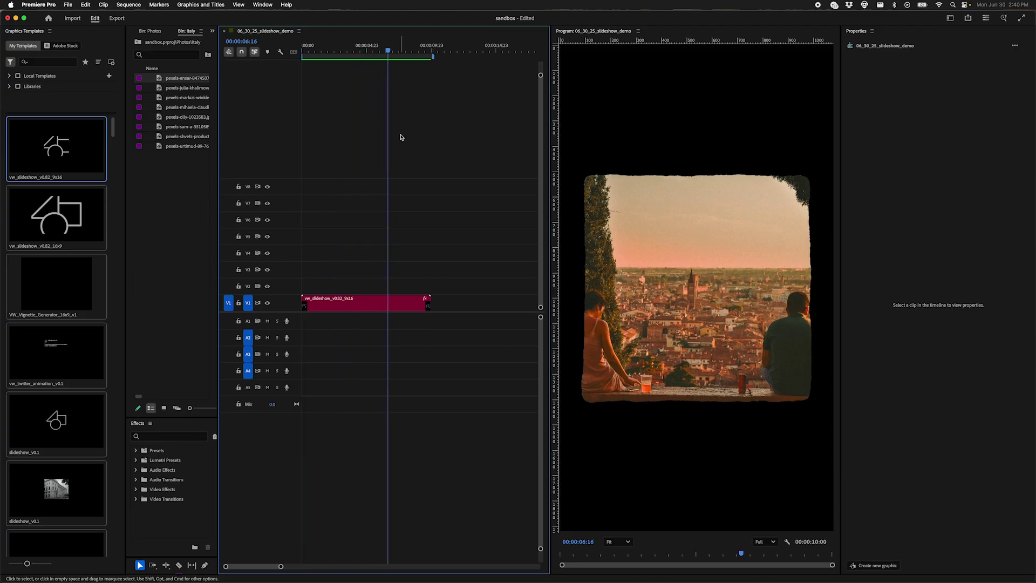
Scrub and play the rendered slideshow clip to examine the motion of the paper edges
drag(370, 50, 313, 70)
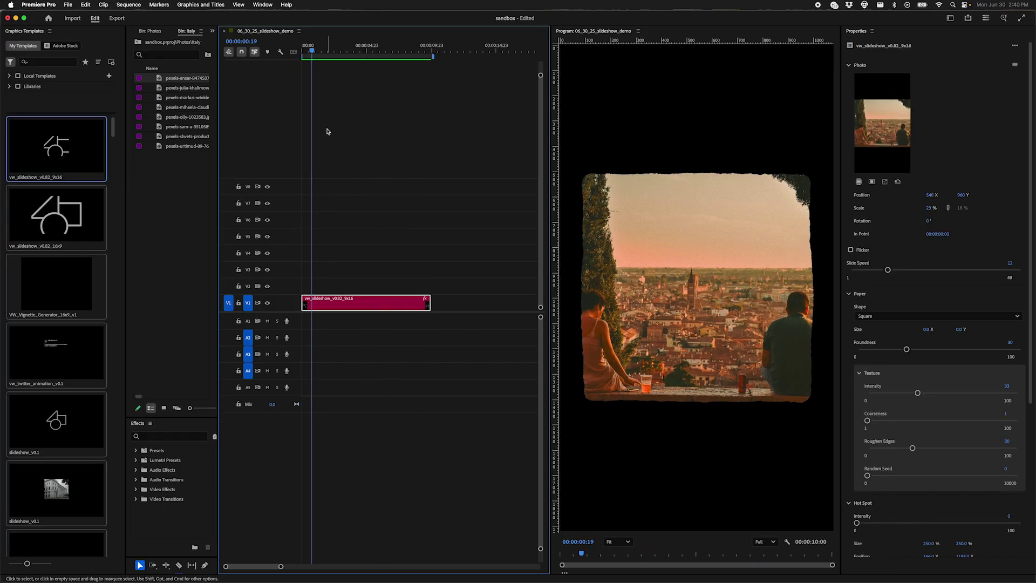
key(space)
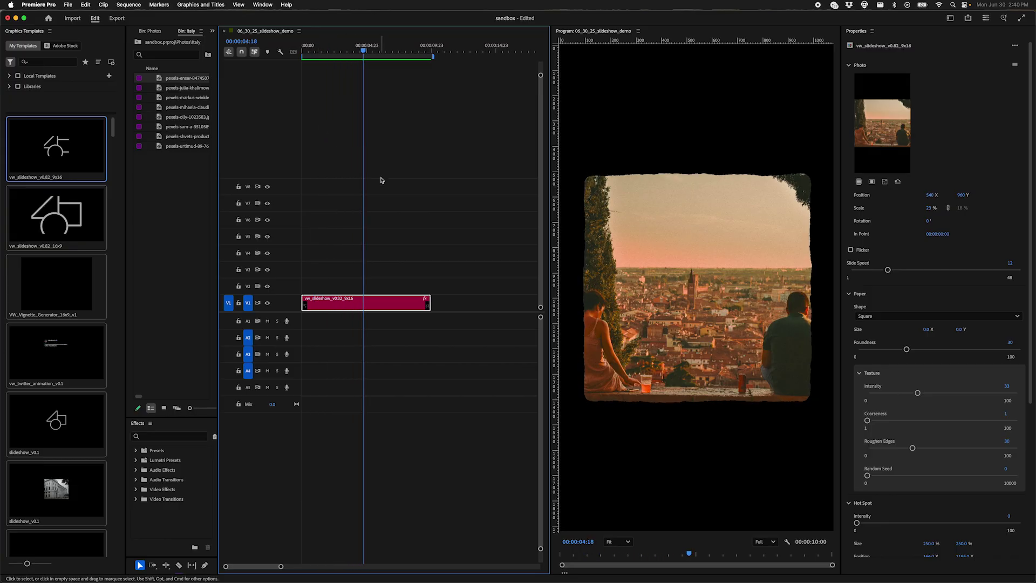
key(space)
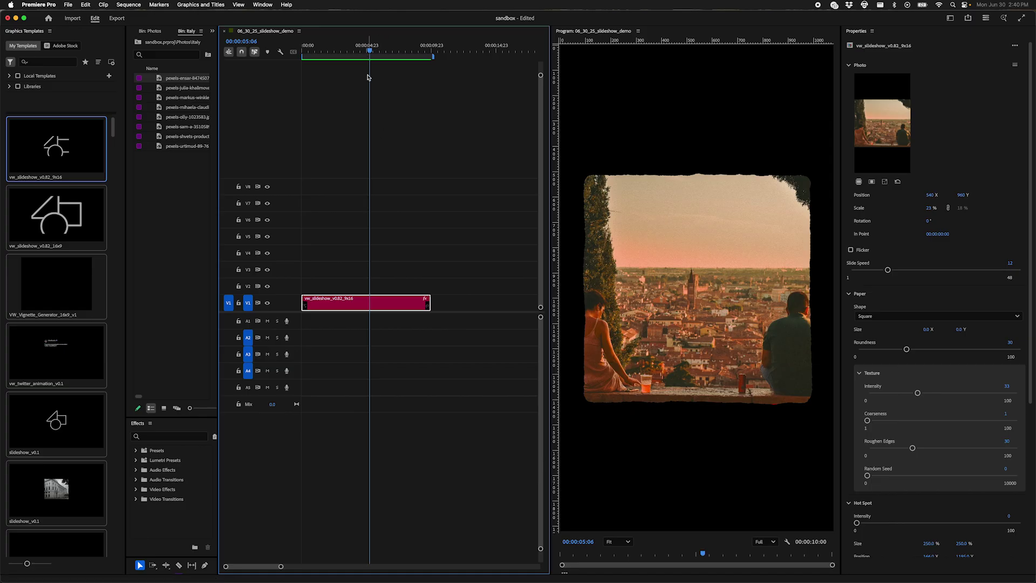
drag(369, 51, 319, 54)
click(387, 177)
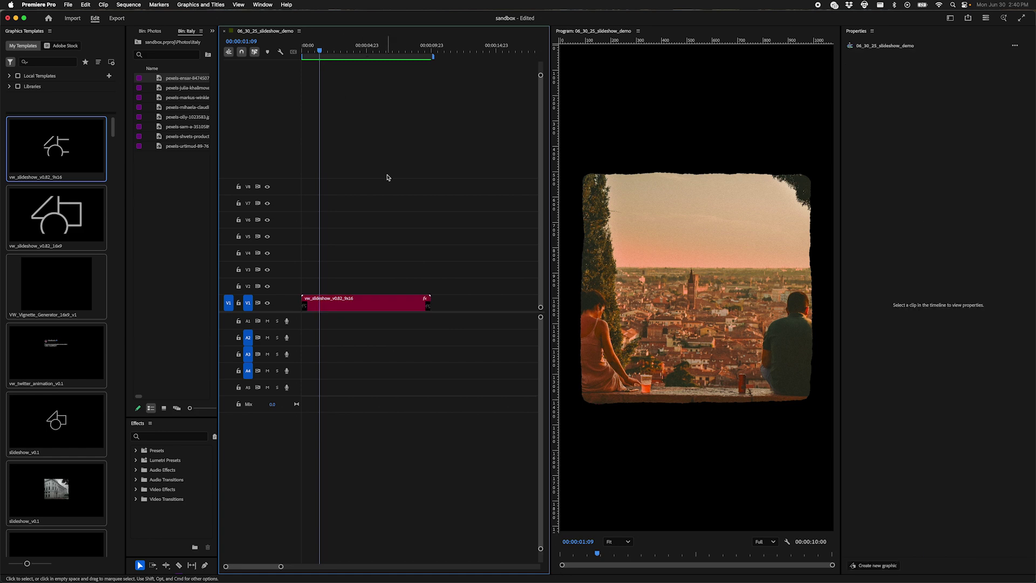
drag(389, 236, 416, 351)
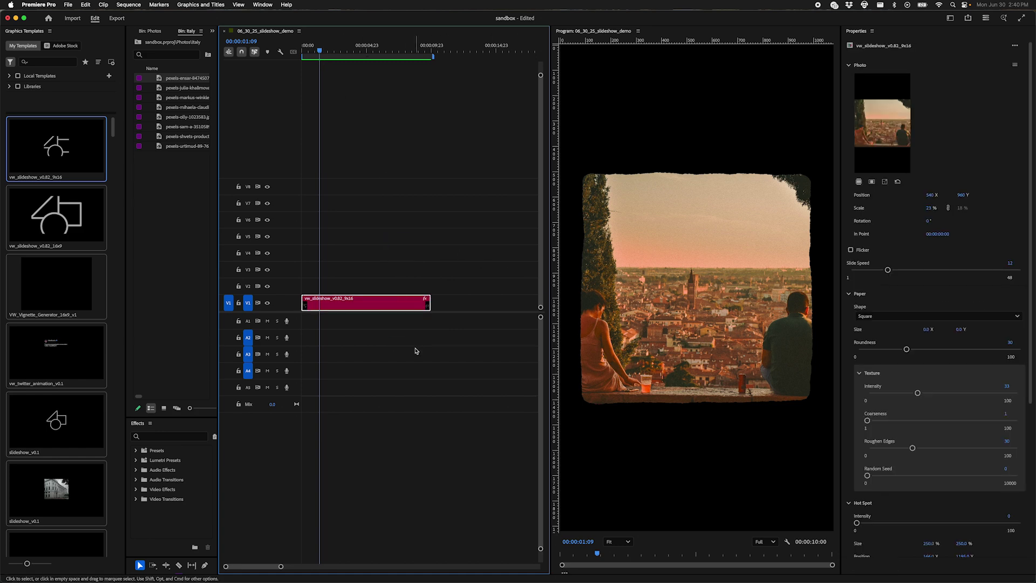
key(space)
Try an Edge Animation Speed of 10 on the slideshow clip and preview the edge motion
scroll(1024, 190, down, 3)
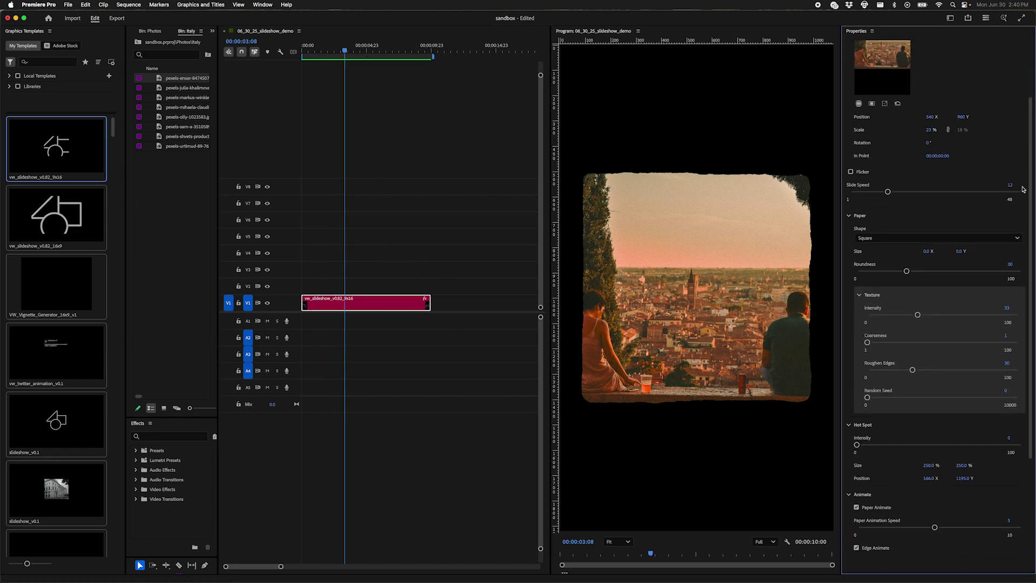
scroll(1012, 242, down, 3)
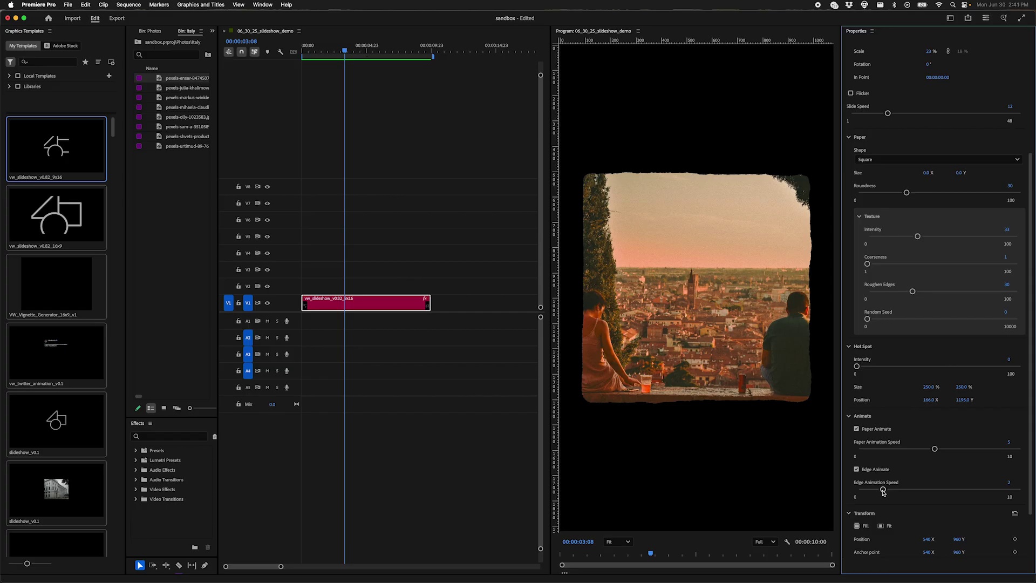
click(381, 303)
key(space)
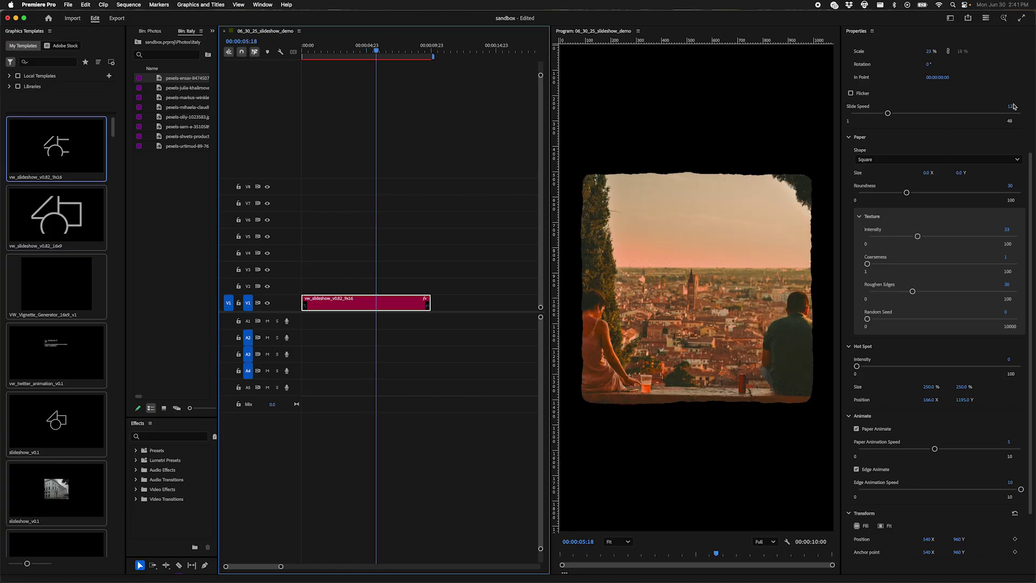
Set the photo's Scale to 24% and play the sequence from the start
drag(1033, 170, 1032, 84)
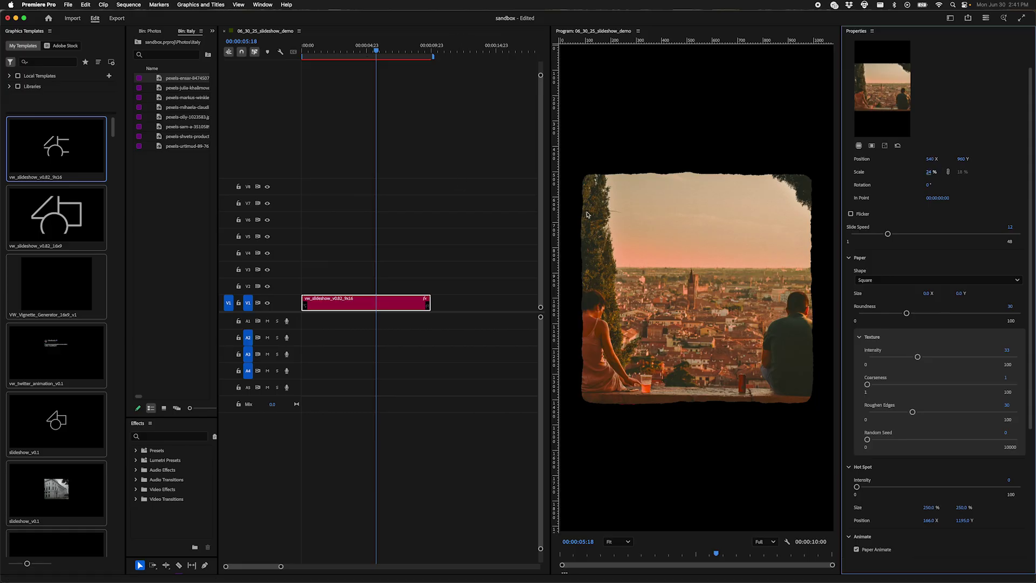
click(342, 206)
key(Home)
click(361, 304)
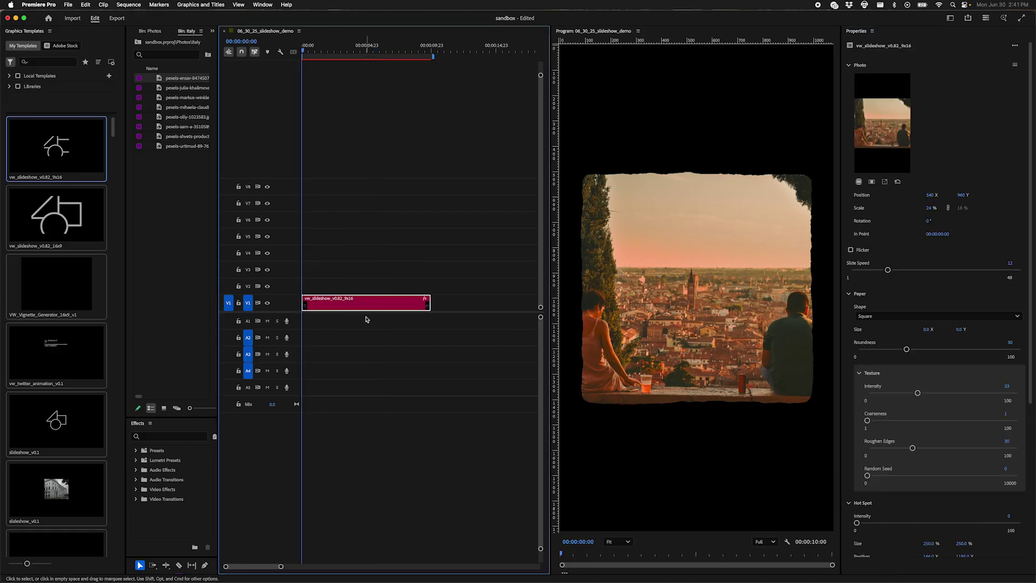
key(space)
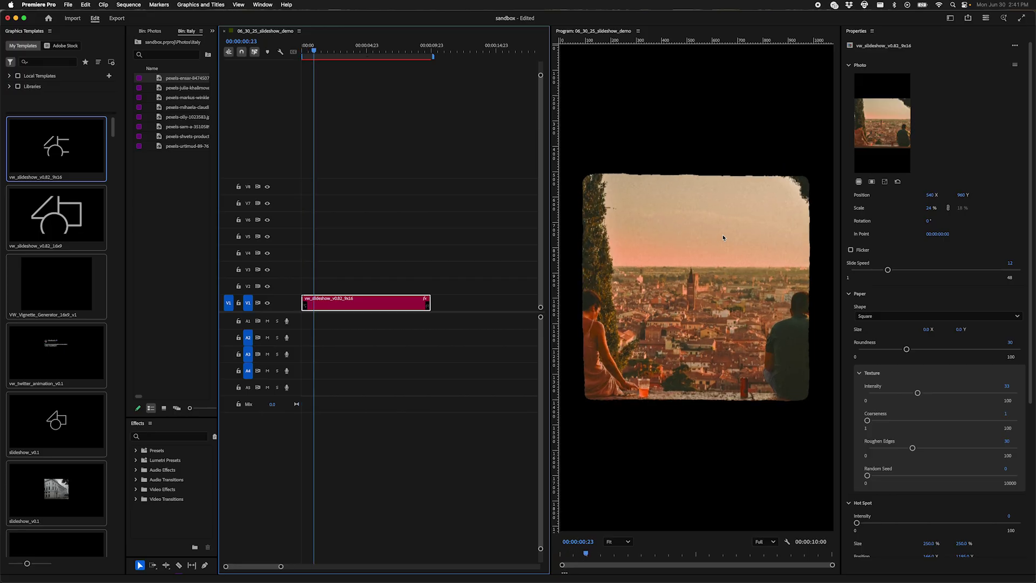
Set the Edge Animation Speed to 5, and render the sequence for preview
drag(1027, 174, 1030, 332)
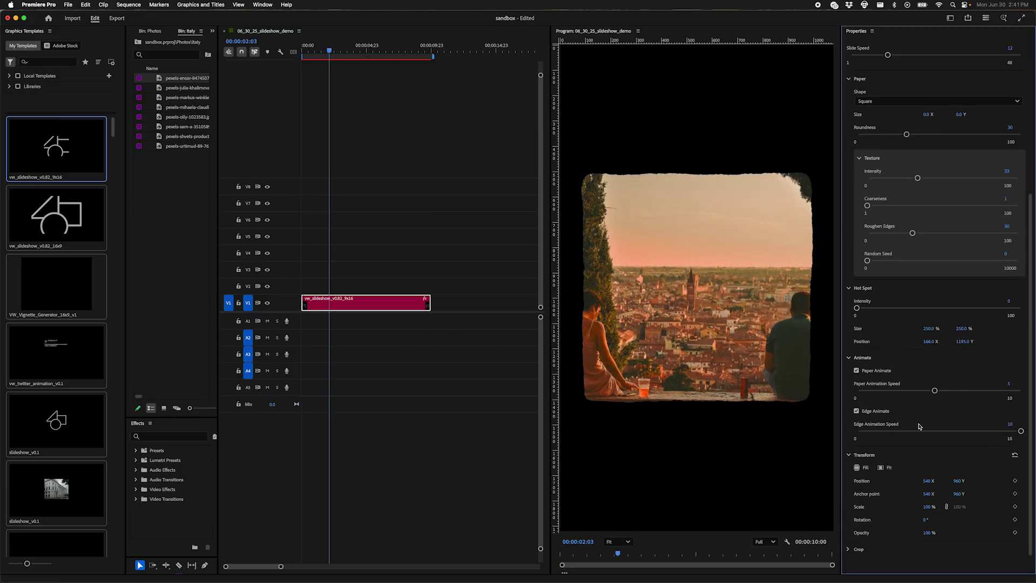
drag(1003, 432, 940, 431)
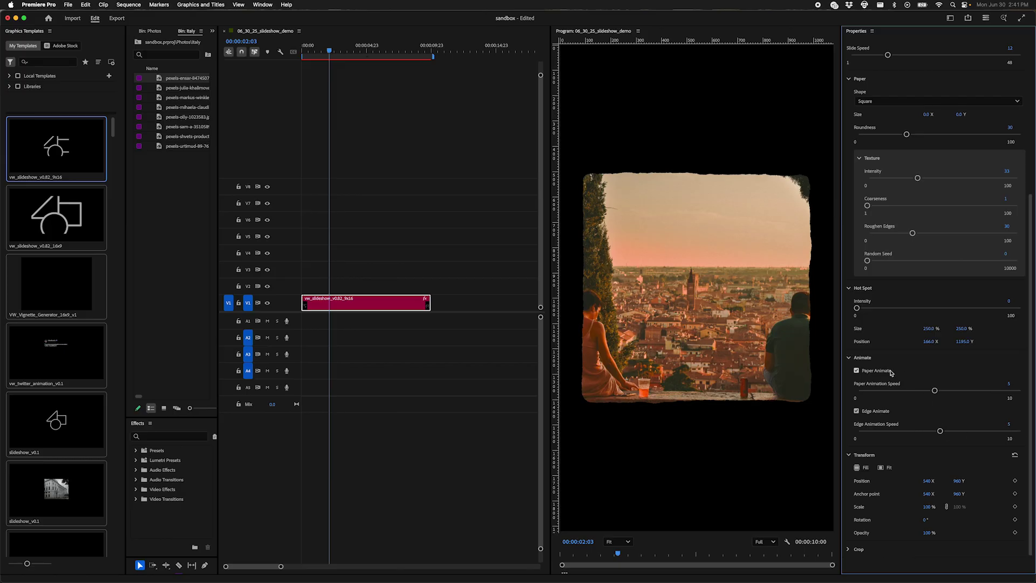
click(440, 234)
key(Return)
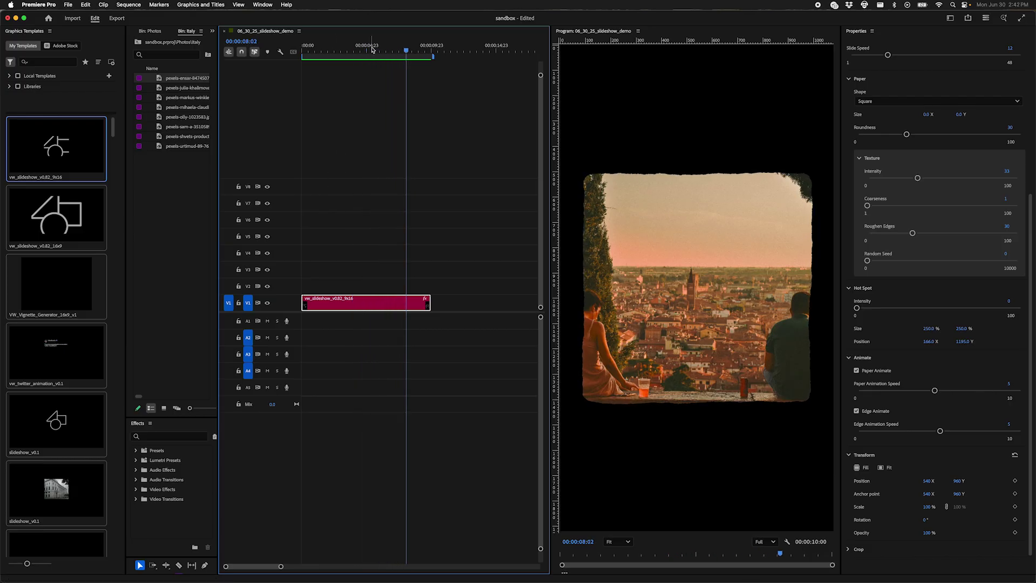
click(311, 53)
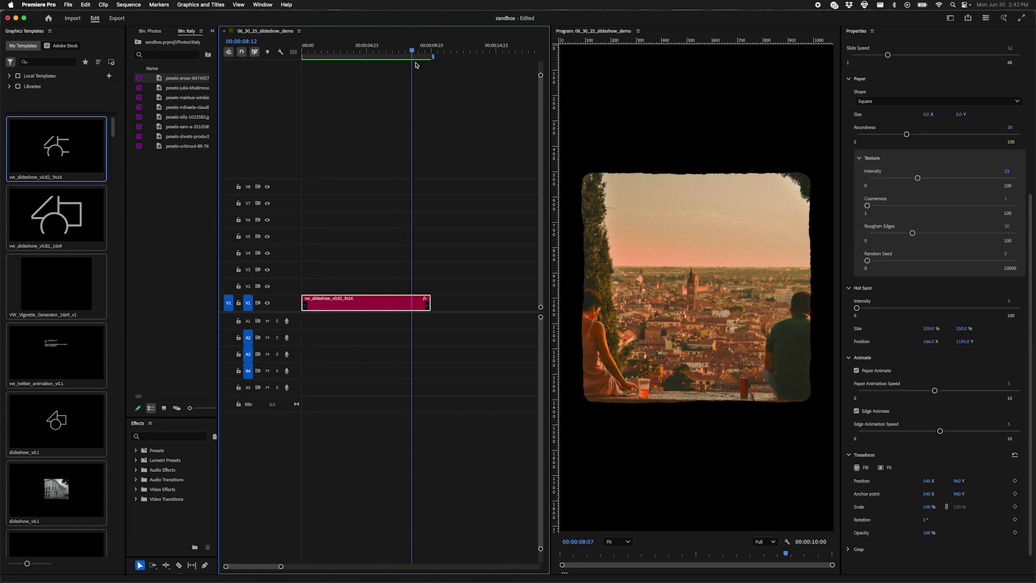
Turn on Flicker for the photo, and render the sequence from the start to preview it
scroll(1027, 332, up, 3)
scroll(1026, 332, up, 4)
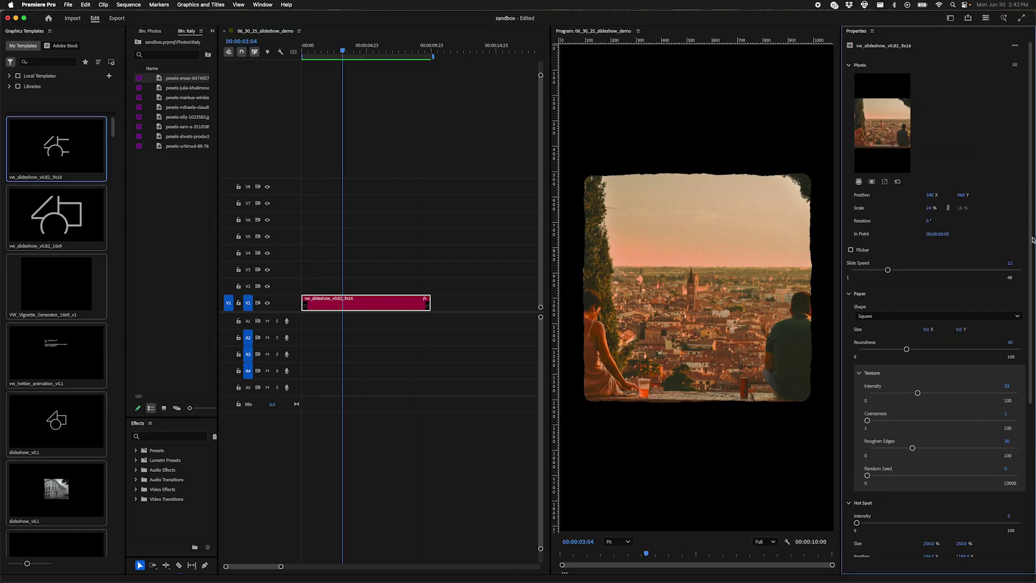
click(851, 249)
click(392, 202)
key(Home)
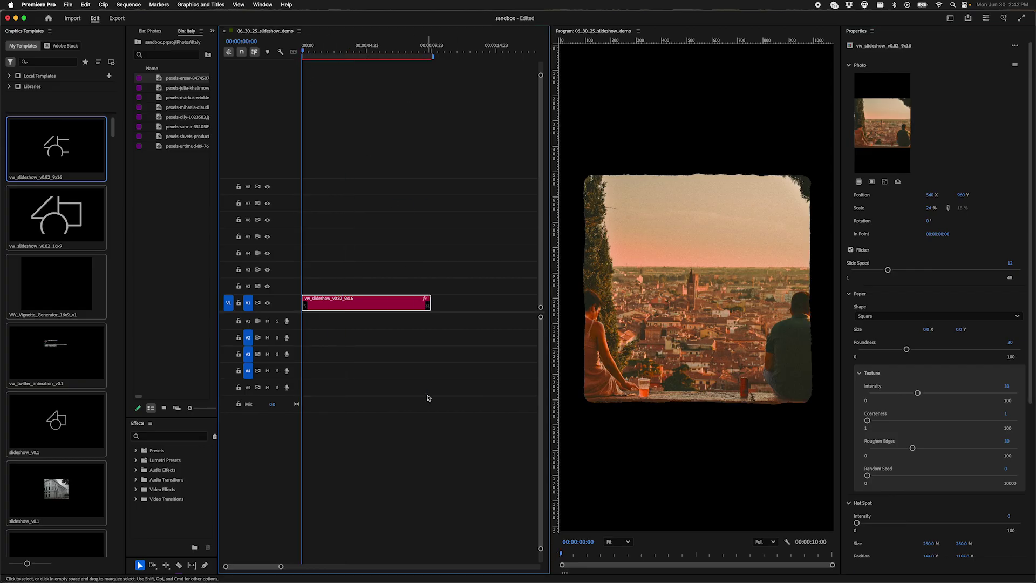
key(Return)
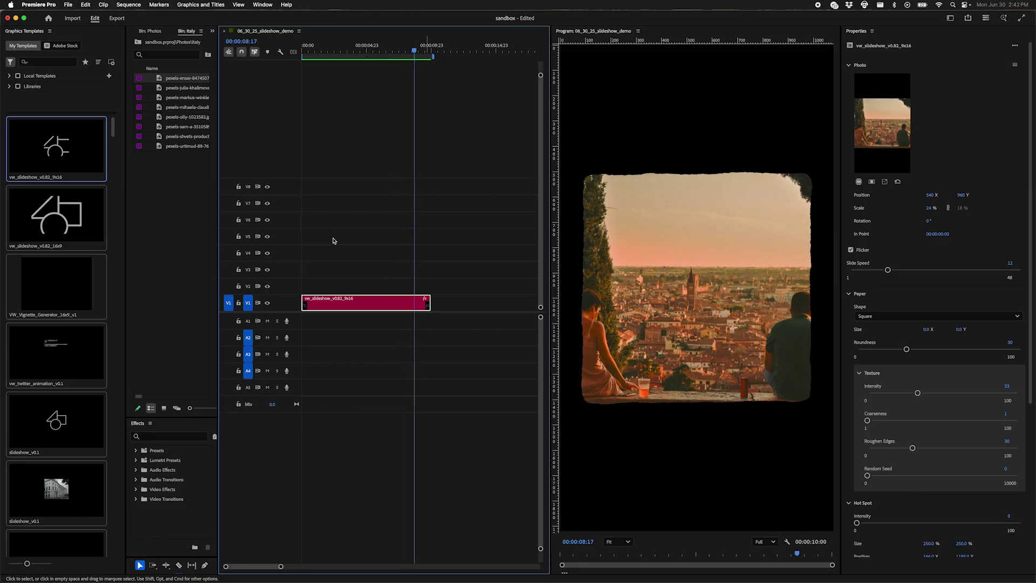
click(312, 46)
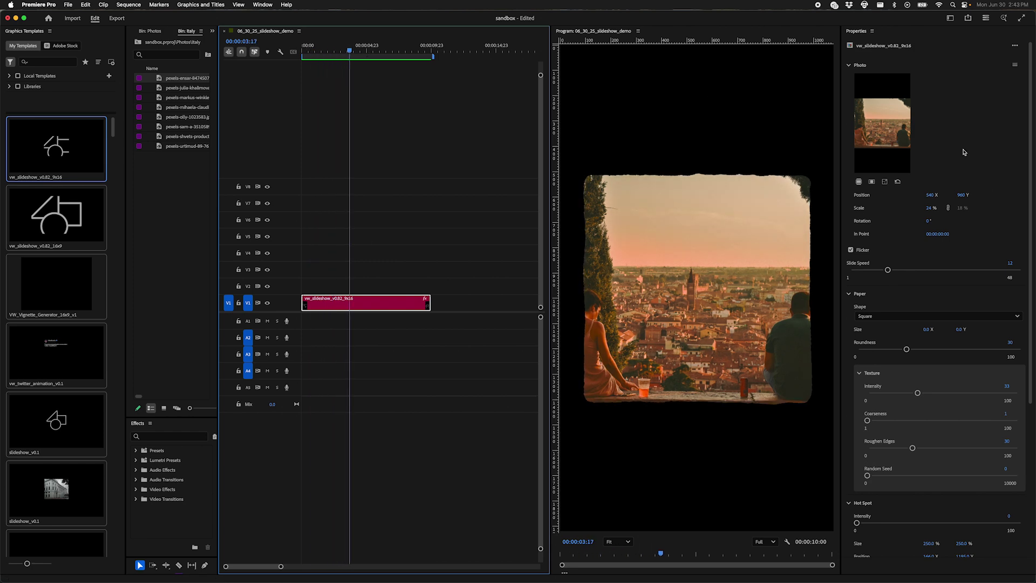
Try the Hot Spot Intensity at 100, and return it to 0
scroll(890, 334, down, 5)
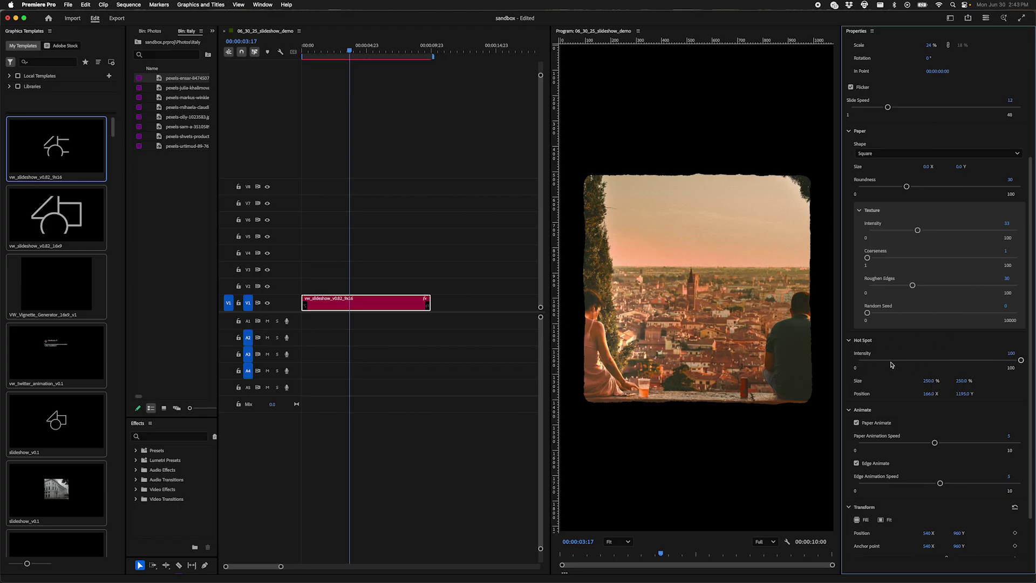
drag(892, 364, 764, 369)
click(424, 240)
Play and scrub the slideshow clip from its start to its end to examine the slide motion
key(minus)
key(minus)
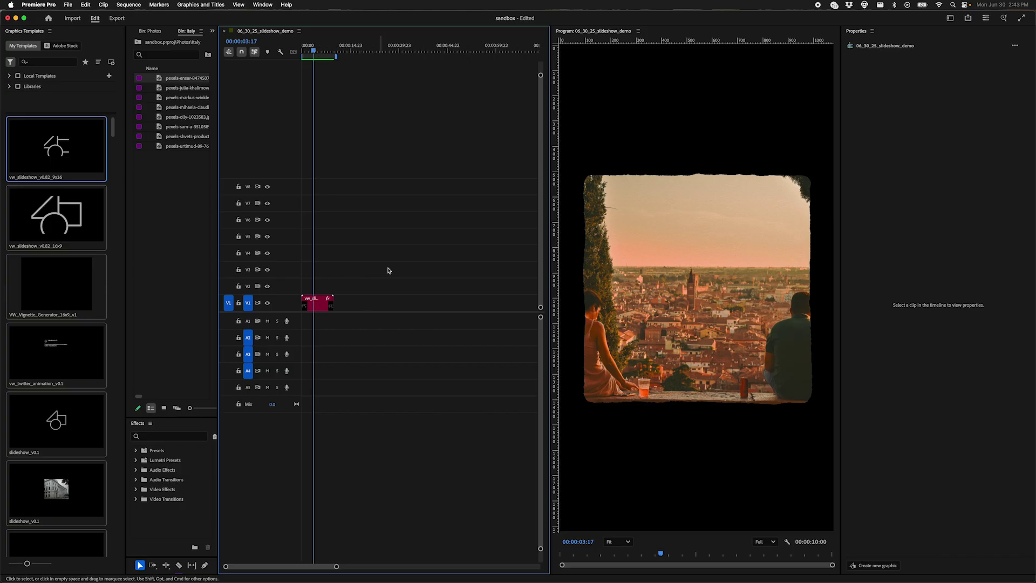
drag(389, 270, 302, 378)
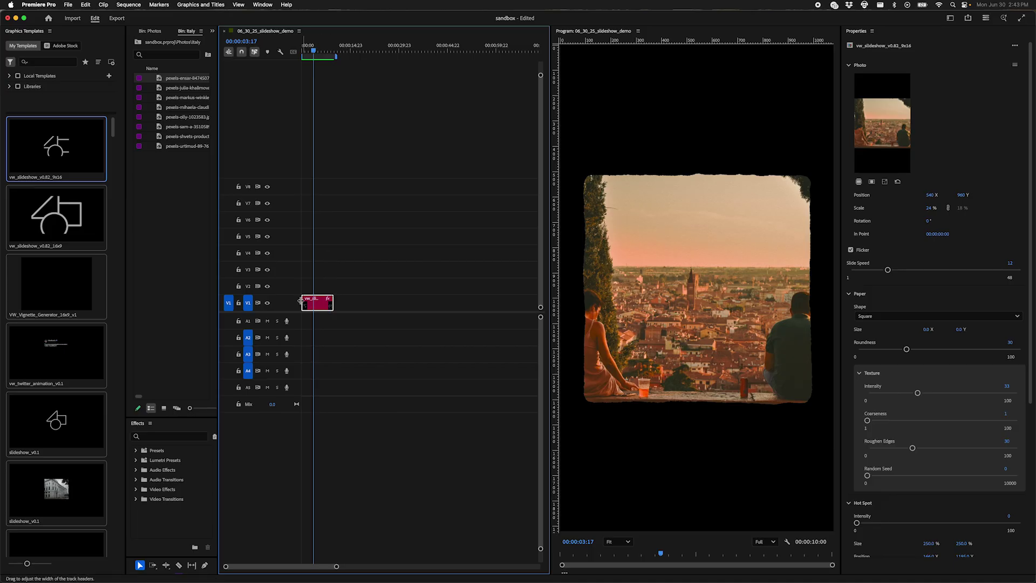
drag(315, 50, 302, 51)
key(space)
key(equal)
key(equal)
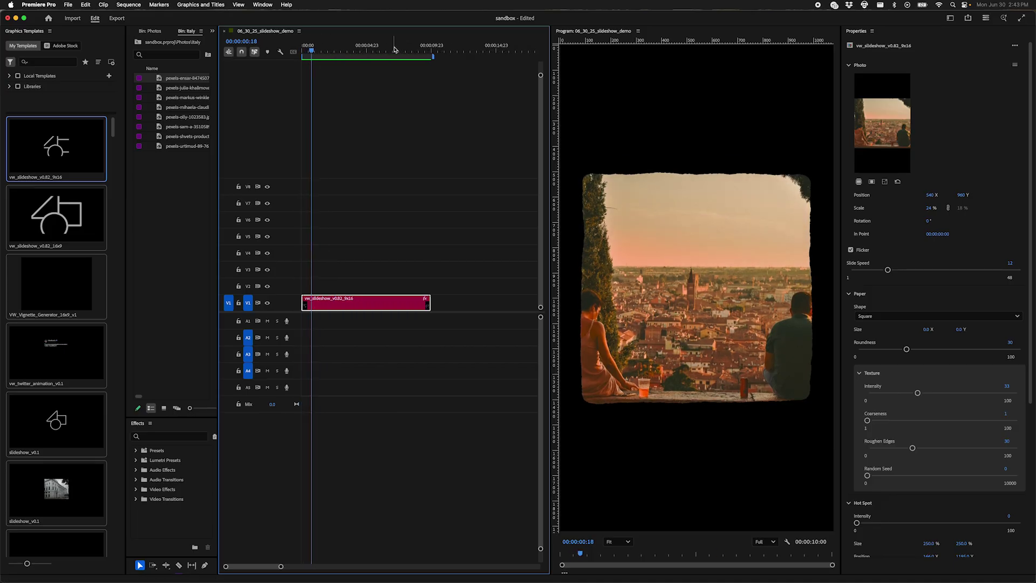
drag(431, 51, 366, 54)
key(space)
key(Home)
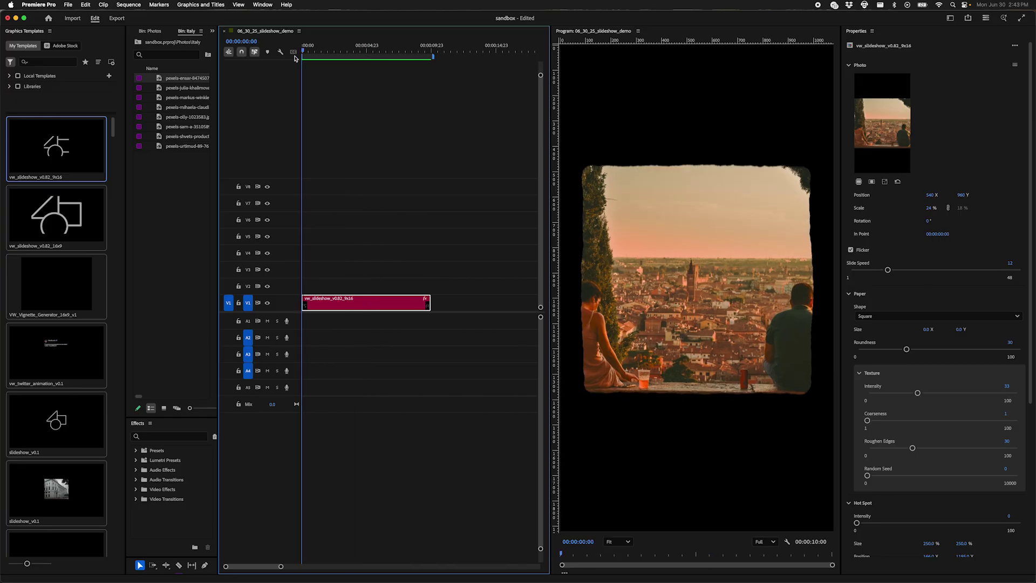
Split the slideshow clip at 00:00:04:23, delete the second part, and play the shortened clip
drag(319, 54, 366, 58)
key(super+k)
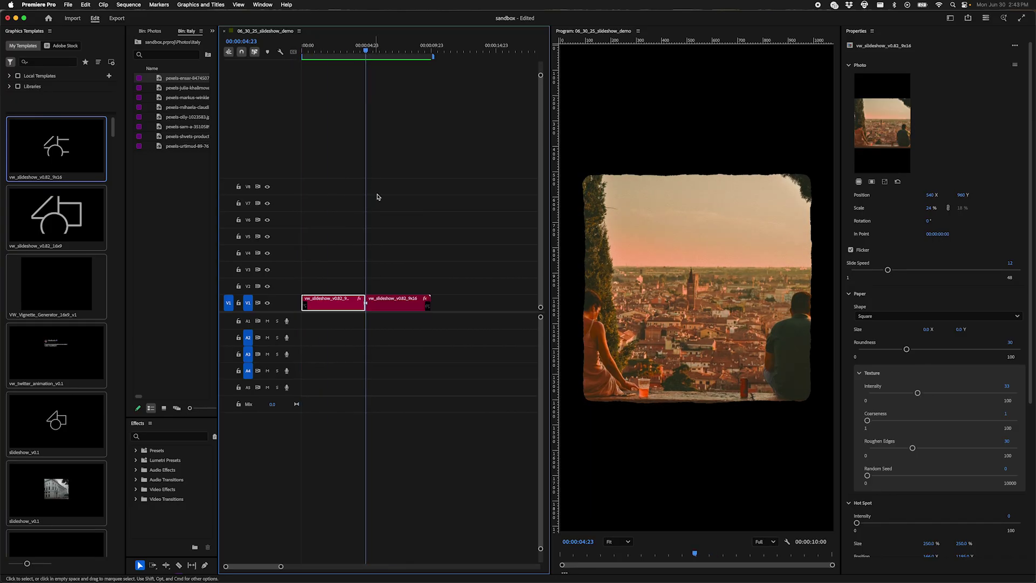
click(381, 307)
key(Delete)
drag(363, 51, 302, 52)
key(space)
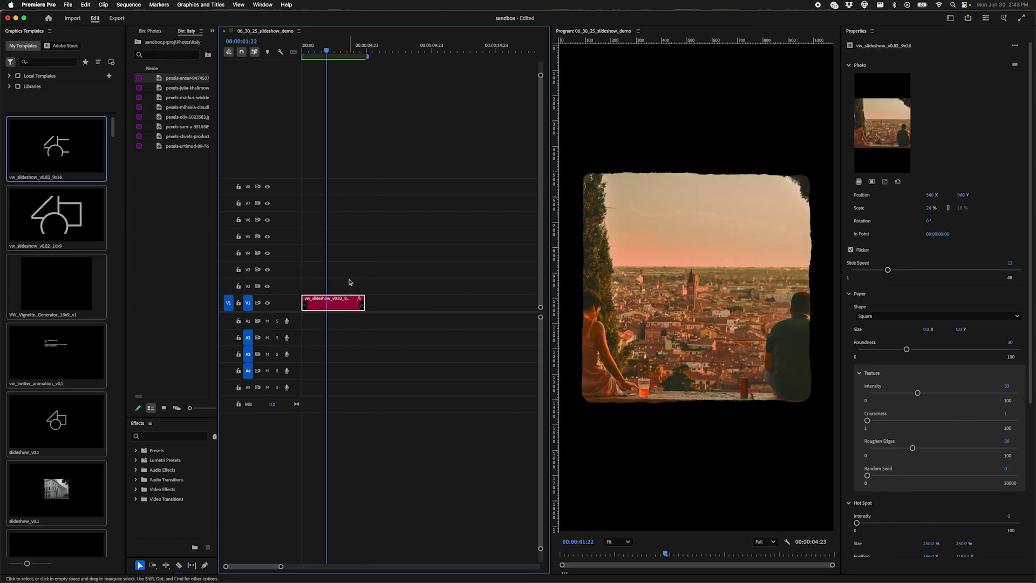
Paste copies of the shortened slideshow clip one after another on V1 until thirteen clips are in a row
click(375, 52)
key(minus)
key(minus)
key(super+v)
key(super+v)
key(super+v)
key(super+v)
key(super+v)
key(super+v)
key(super+v)
key(super+v)
key(super+v)
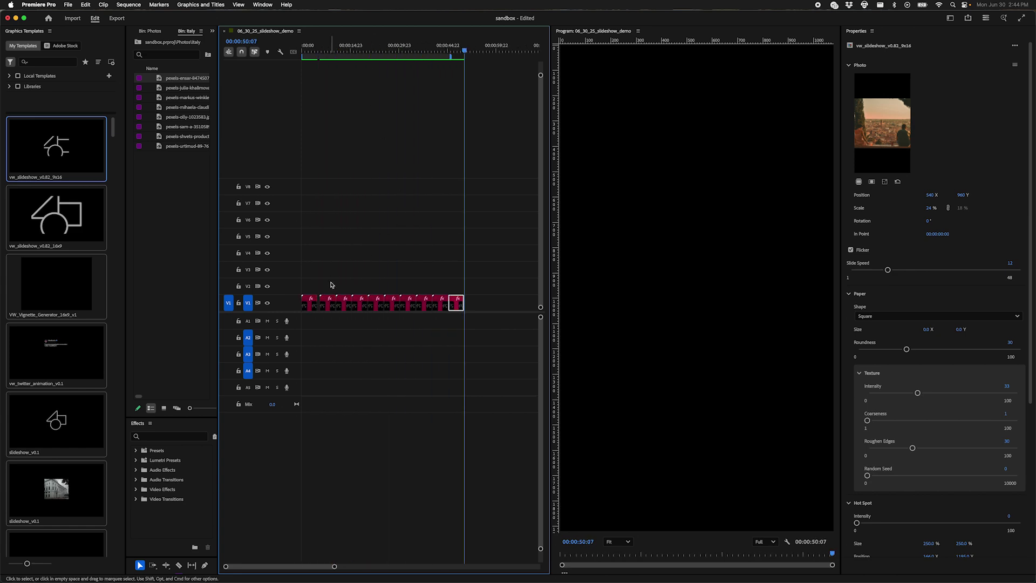
key(super+v)
key(super+v)
key(super+v)
Delete the surplus slideshow clips, keeping eight in a row from the start of V1
drag(516, 278, 244, 346)
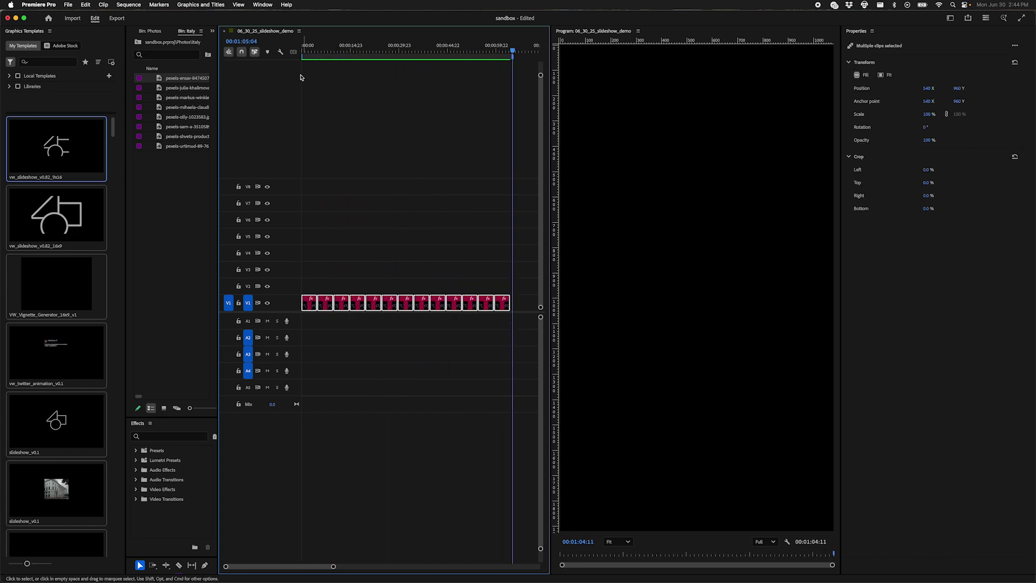
click(296, 68)
click(309, 58)
click(317, 295)
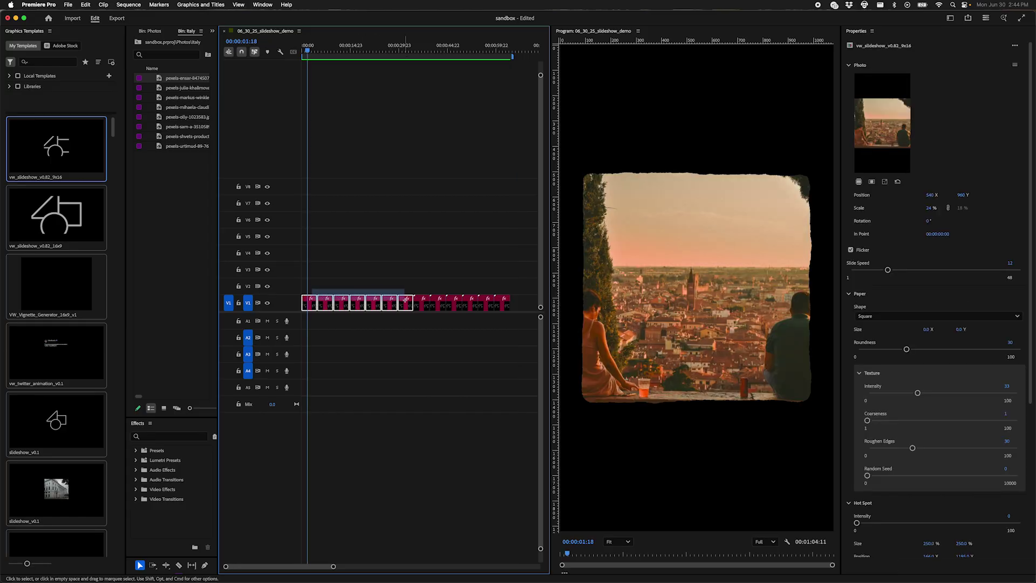
drag(405, 300, 503, 300)
key(Delete)
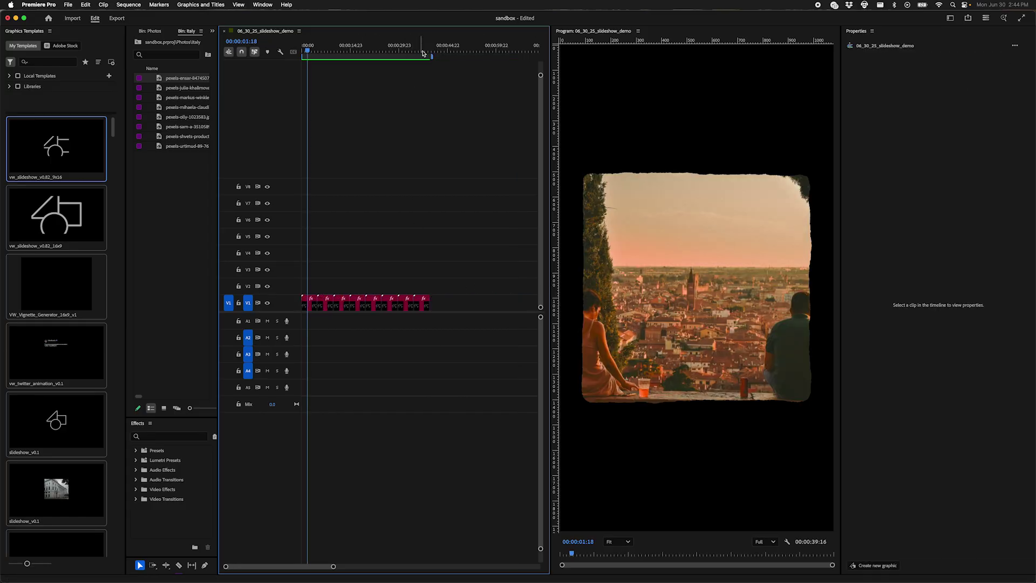
drag(423, 53, 238, 106)
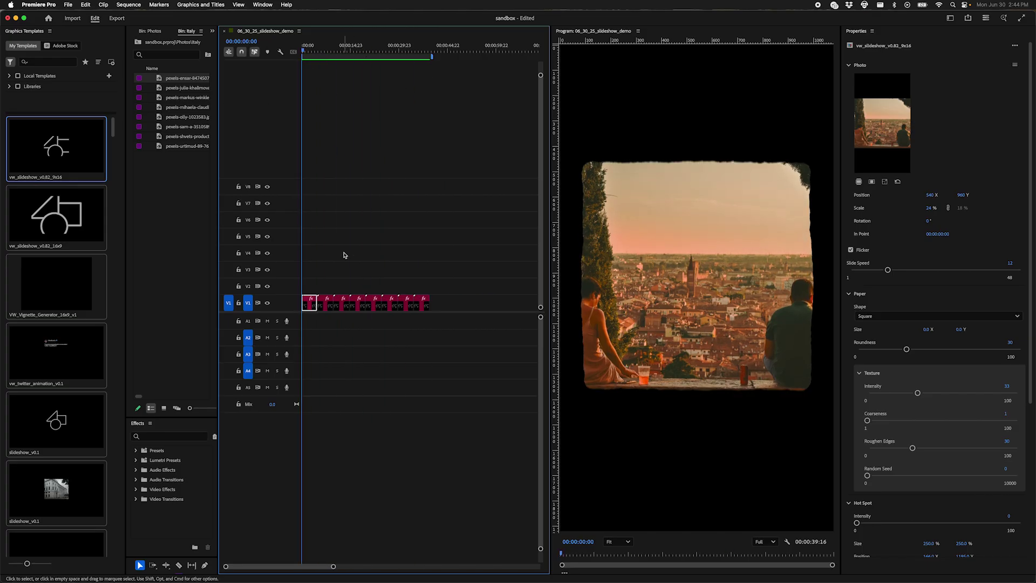
Replace the photo in the second slideshow clip with the ice cream photo, the second file in the Italy bin
key(backslash)
key(backslash)
click(313, 260)
key(backslash)
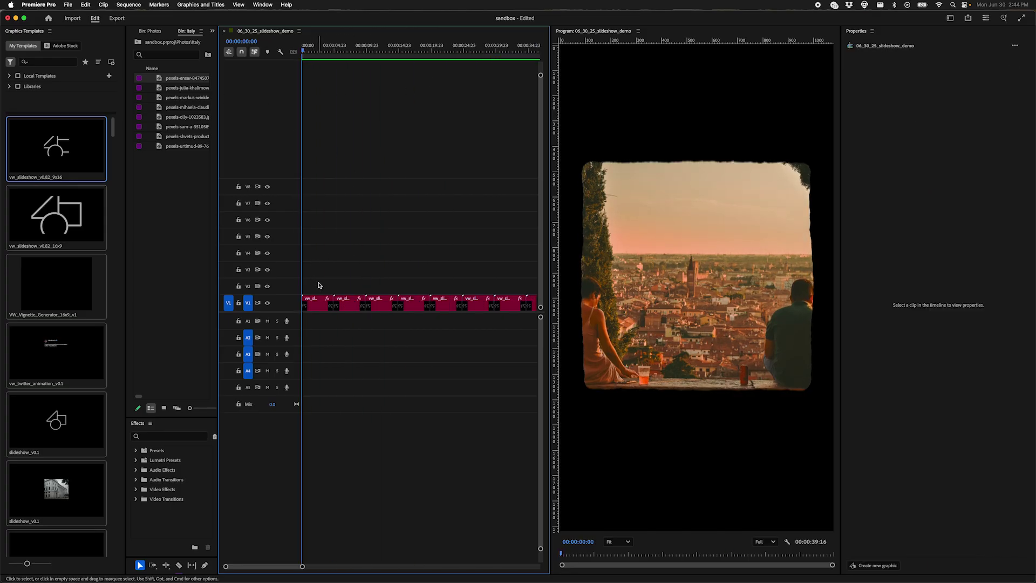
click(316, 302)
key(backslash)
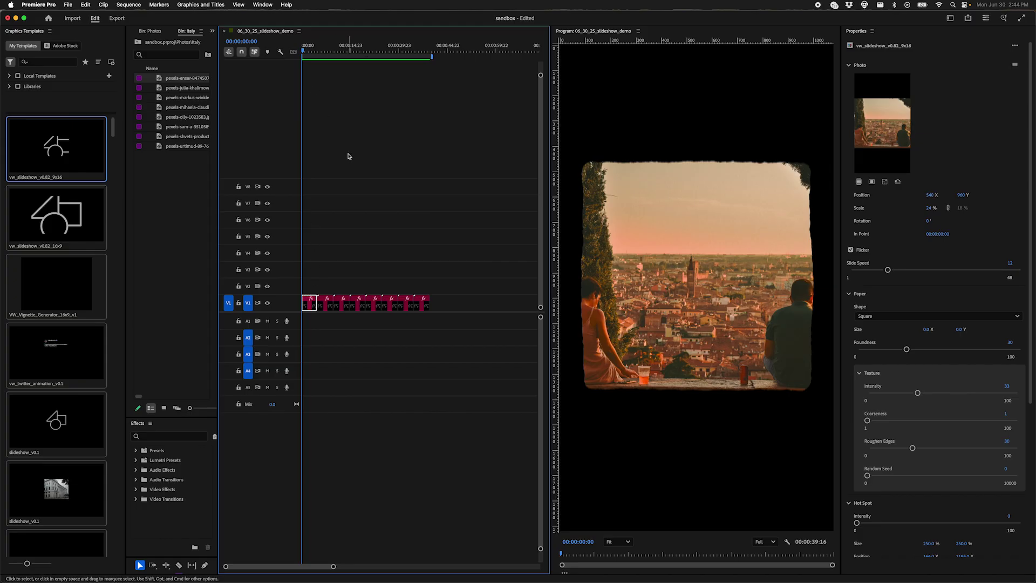
click(327, 302)
drag(178, 88, 898, 126)
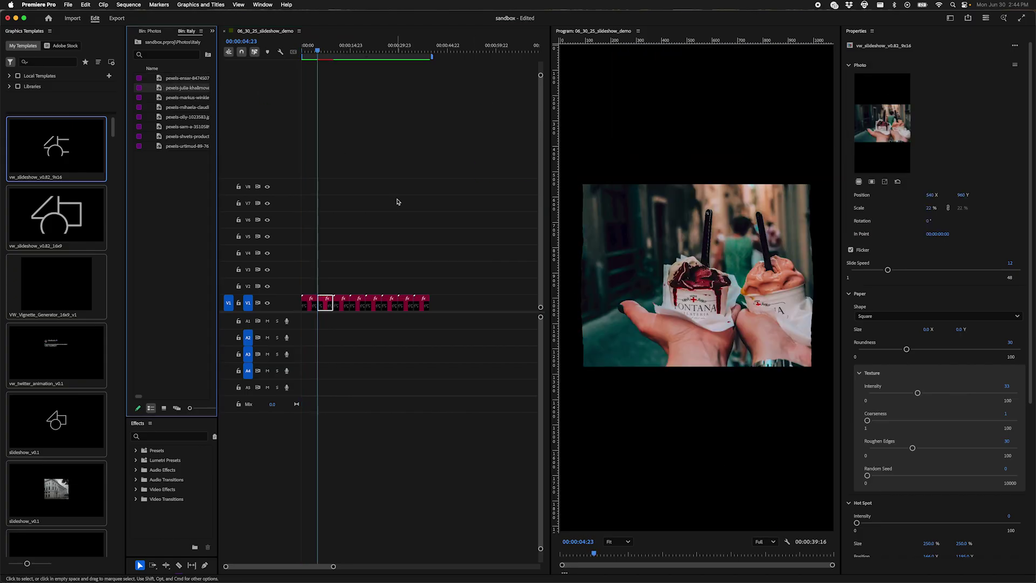
Replace the photos in the third and fourth slideshow clips with the third and fourth files in the Italy bin
click(341, 302)
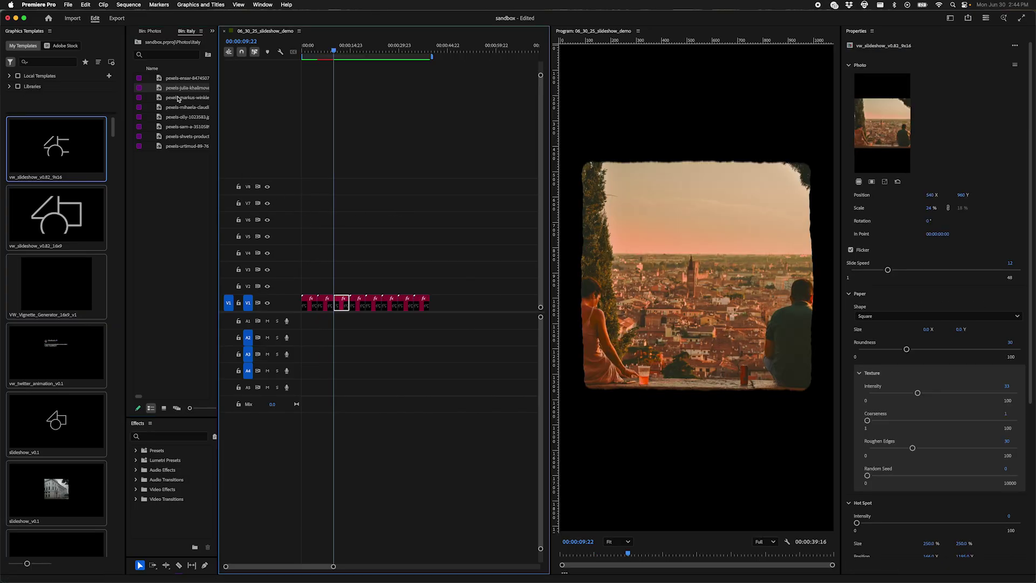
drag(178, 98, 879, 126)
click(347, 204)
key(Down)
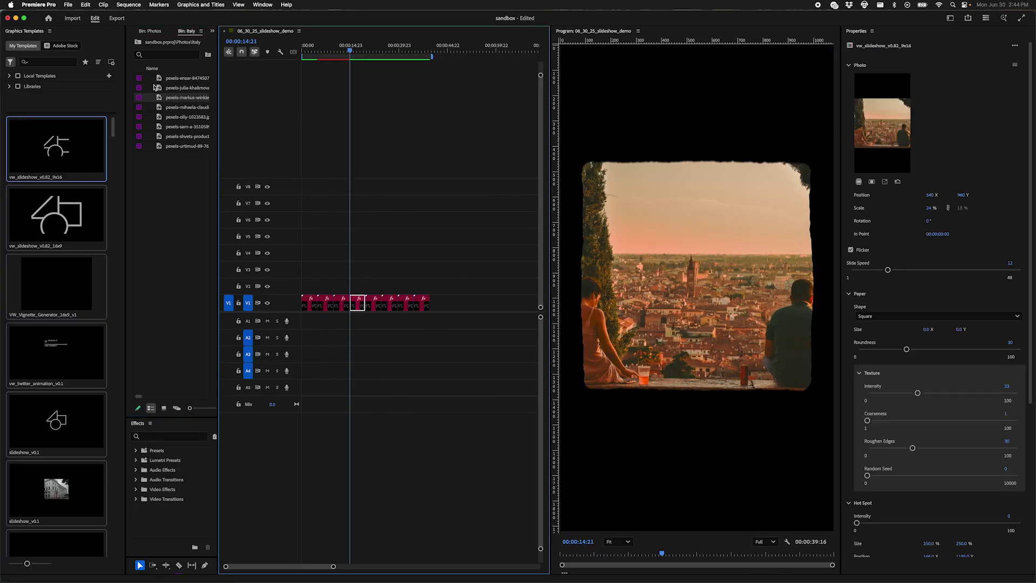
drag(177, 108, 880, 127)
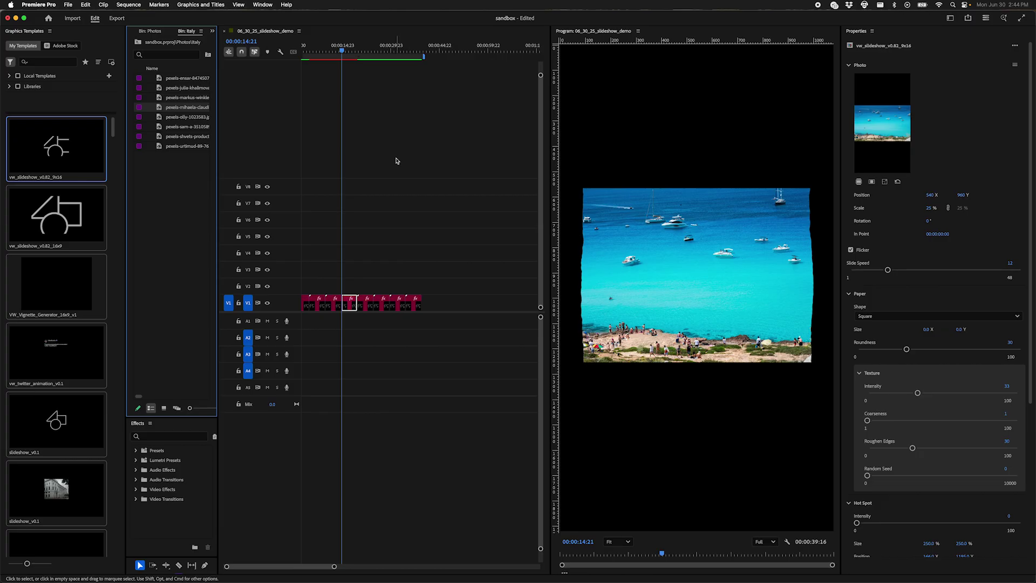
Replace the photos in the fifth through eighth slideshow clips with the fifth through eighth files in the Italy bin
click(396, 161)
key(Down)
drag(180, 118, 858, 117)
click(410, 143)
key(Down)
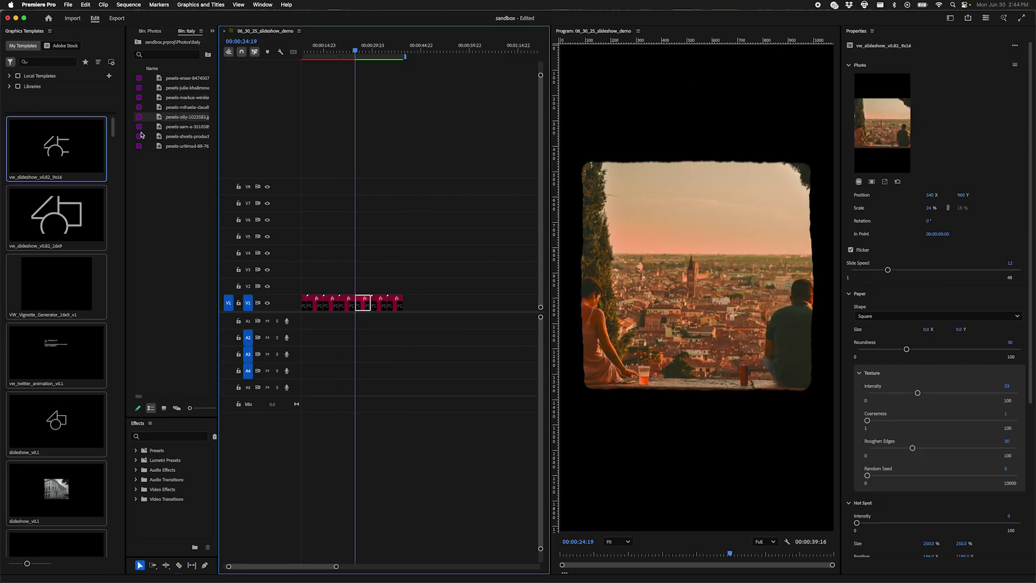
drag(167, 127, 877, 125)
click(412, 163)
key(Down)
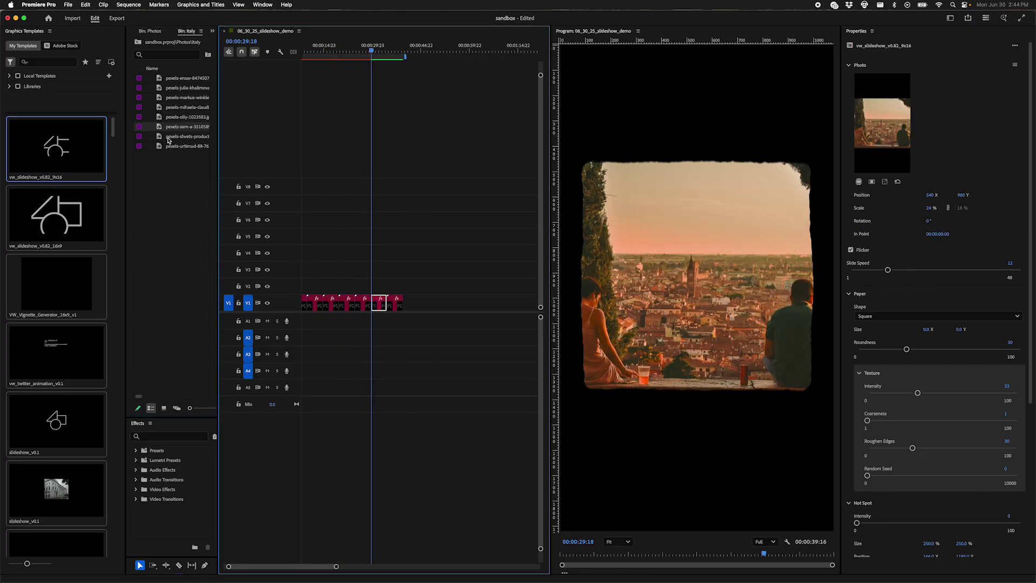
drag(167, 138, 901, 120)
Set the ice cream photo's scale to 28% and its X position to 467 in the second slideshow clip
drag(342, 58, 378, 59)
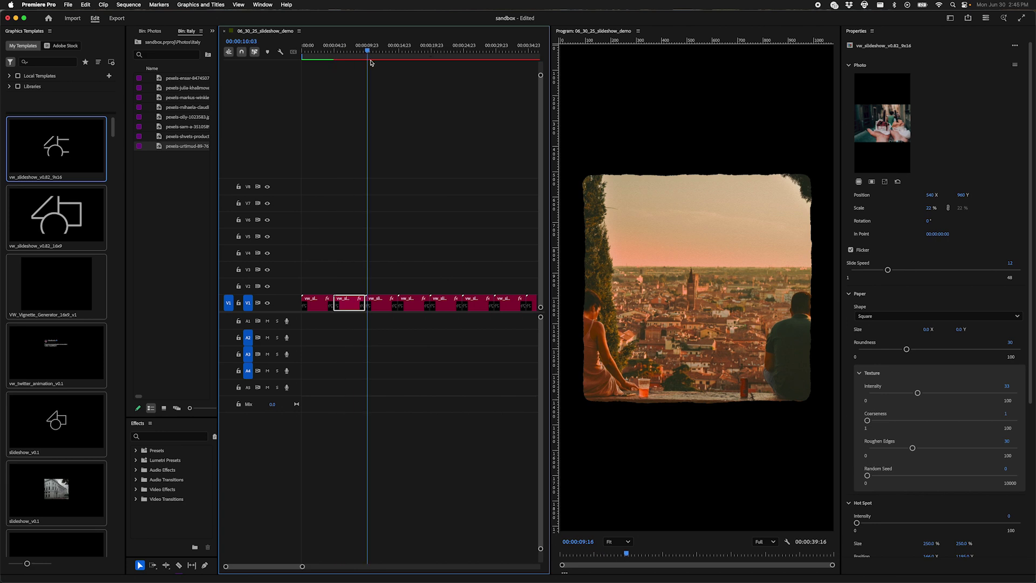
key(equal)
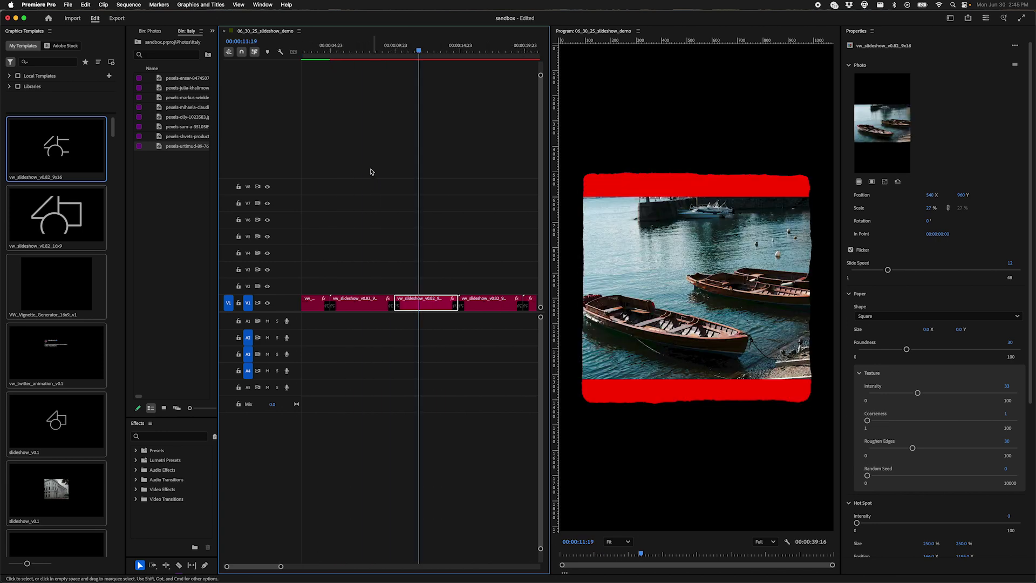
click(364, 54)
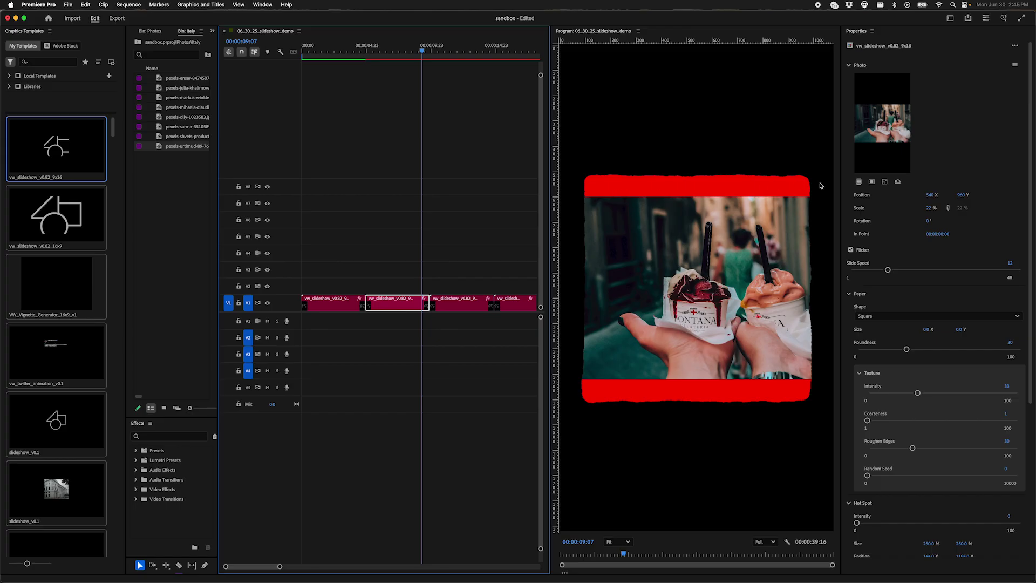
drag(927, 209, 929, 210)
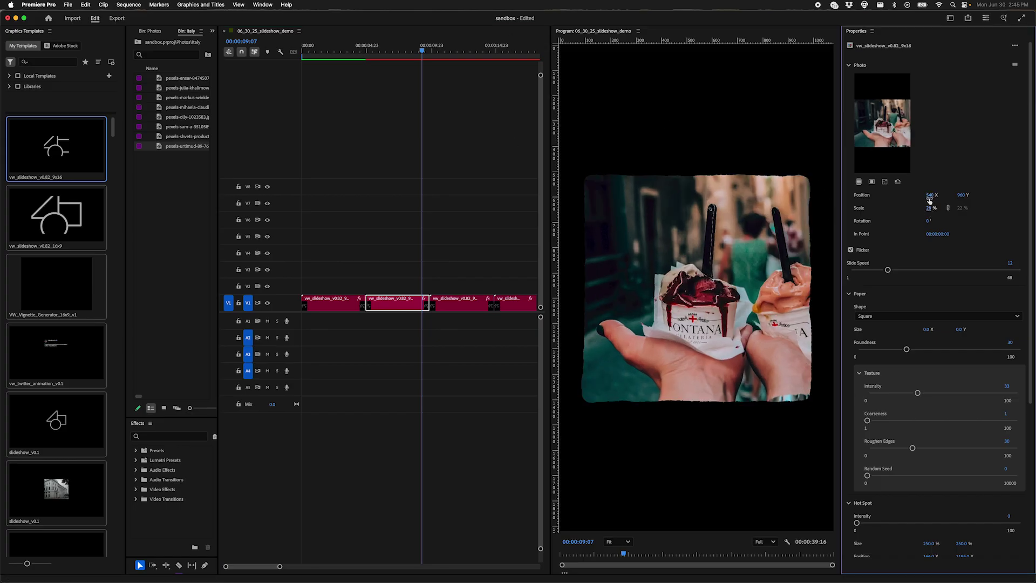
drag(914, 194, 922, 198)
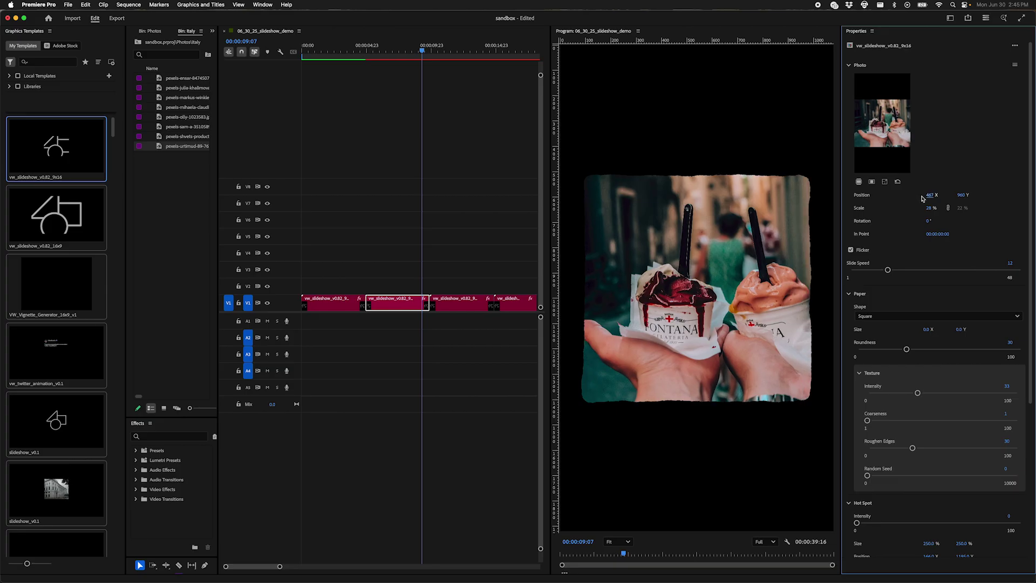
Set the photo scale to 36% in the third clip, 34% in the fourth, 24% in the sixth and 30% in the seventh, and render the previews
click(438, 159)
click(464, 56)
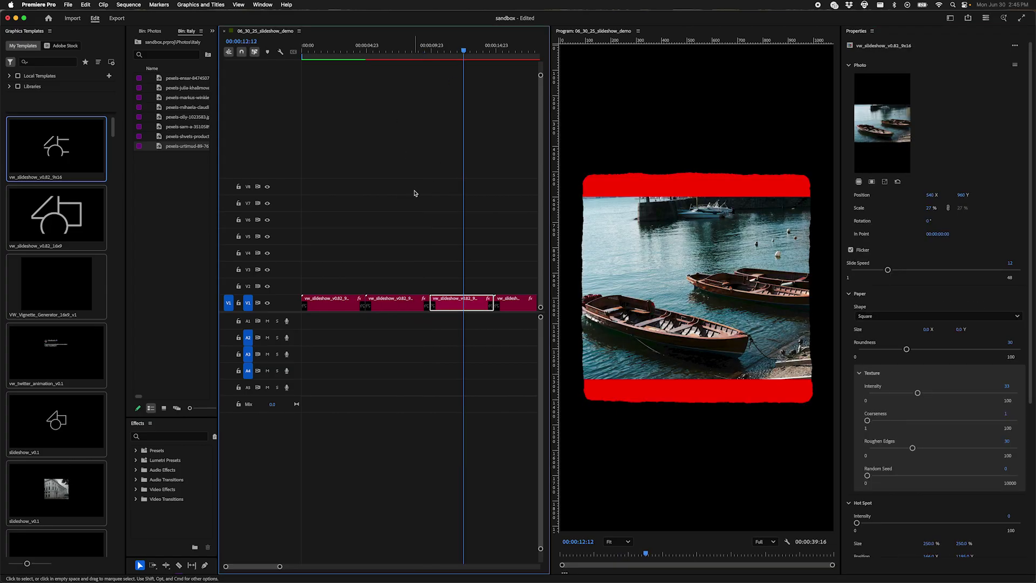
click(932, 207)
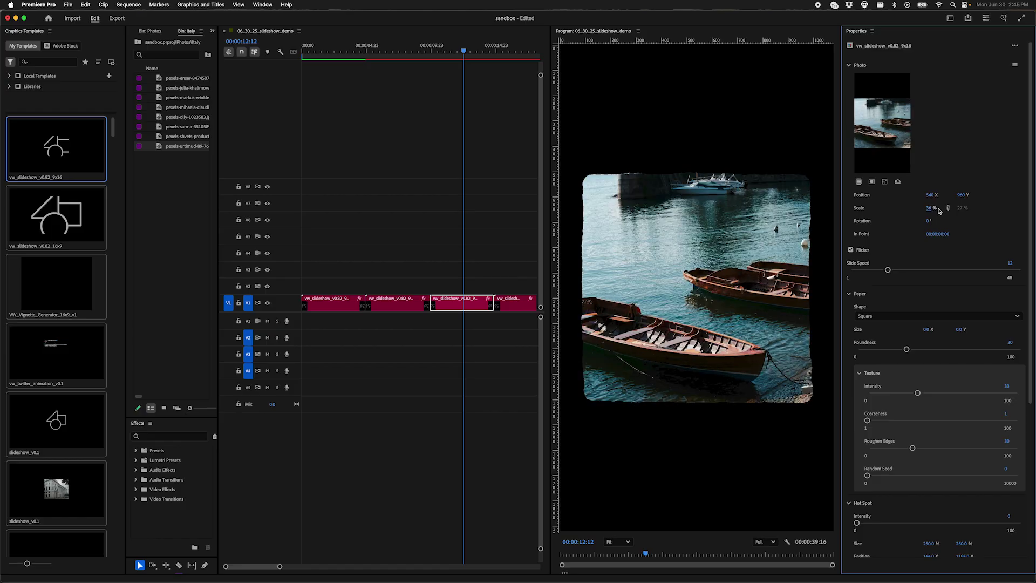
text(3)
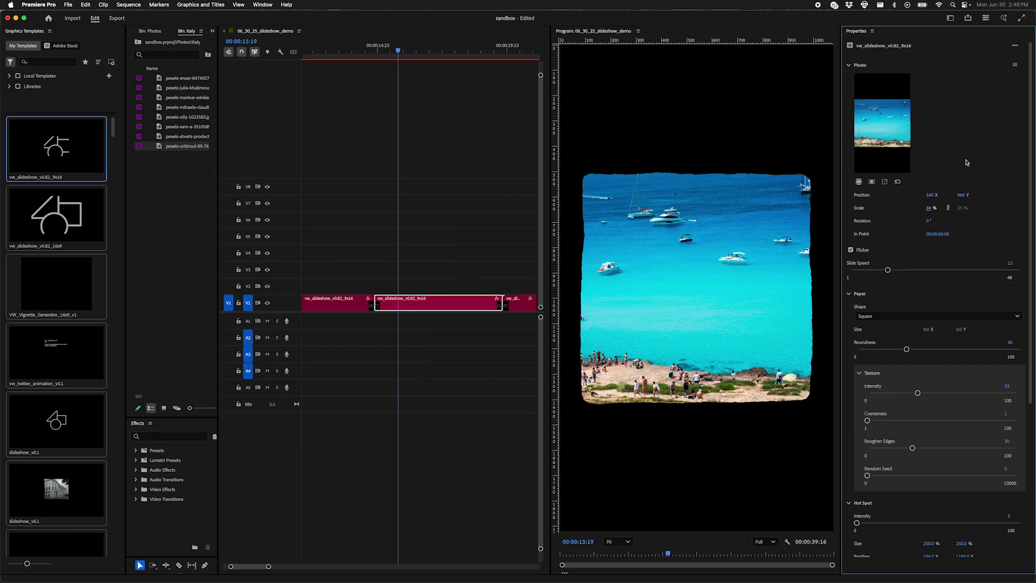
click(930, 207)
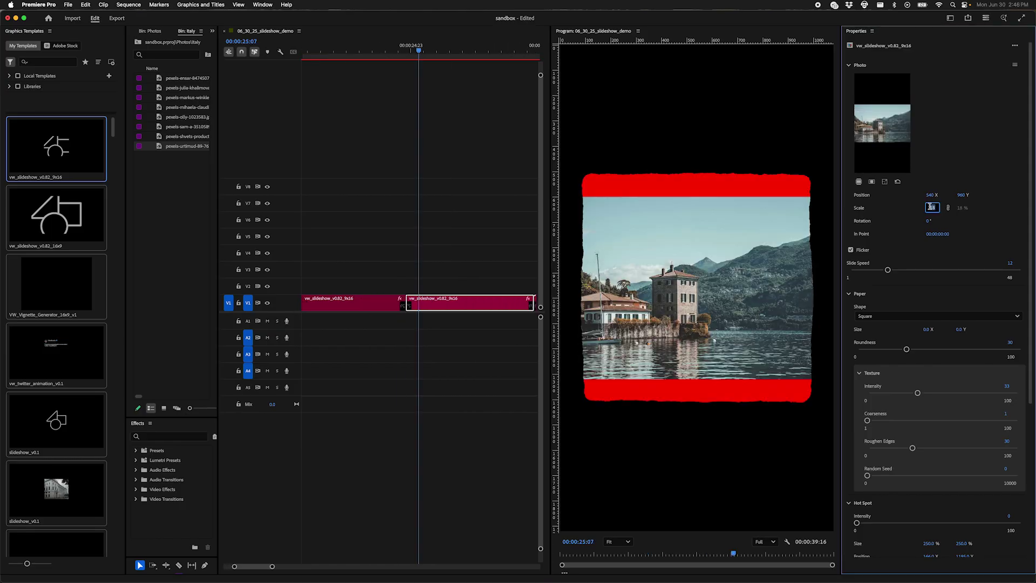
key(Return)
click(460, 102)
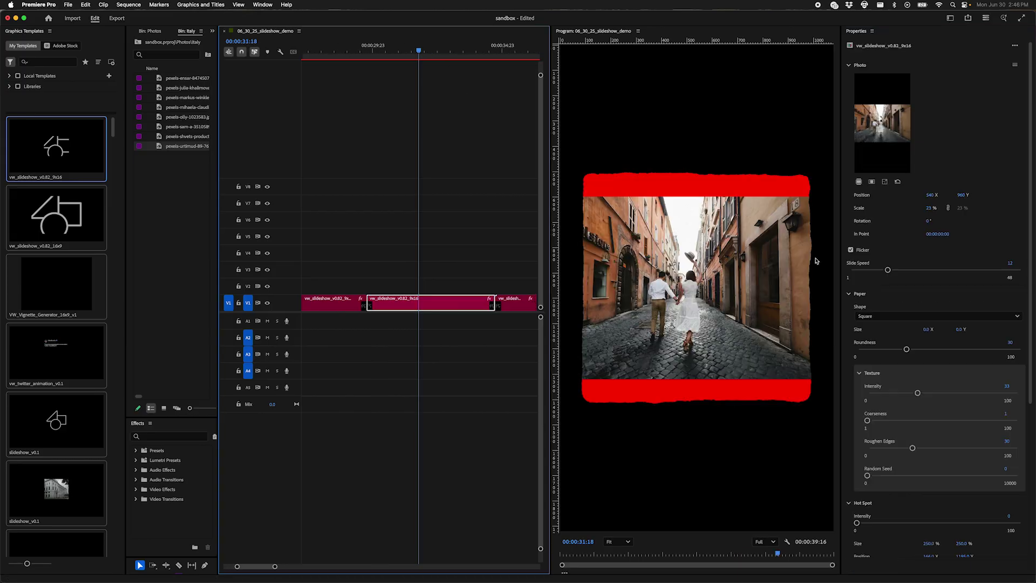
key(Return)
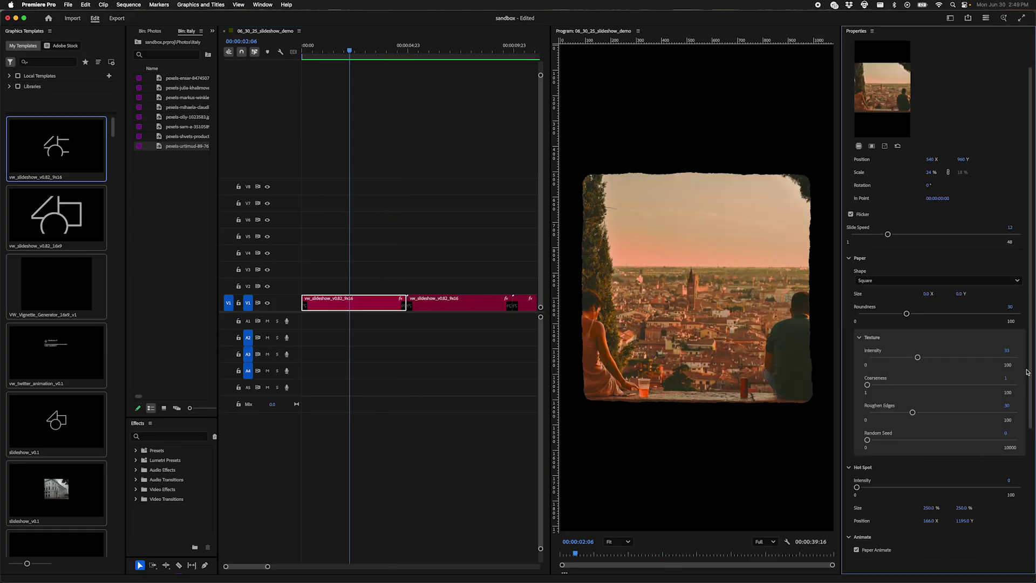
Set the first slideshow clip's Hot Spot intensity to about 65 and its position to 455, 998
scroll(1002, 427, down, 4)
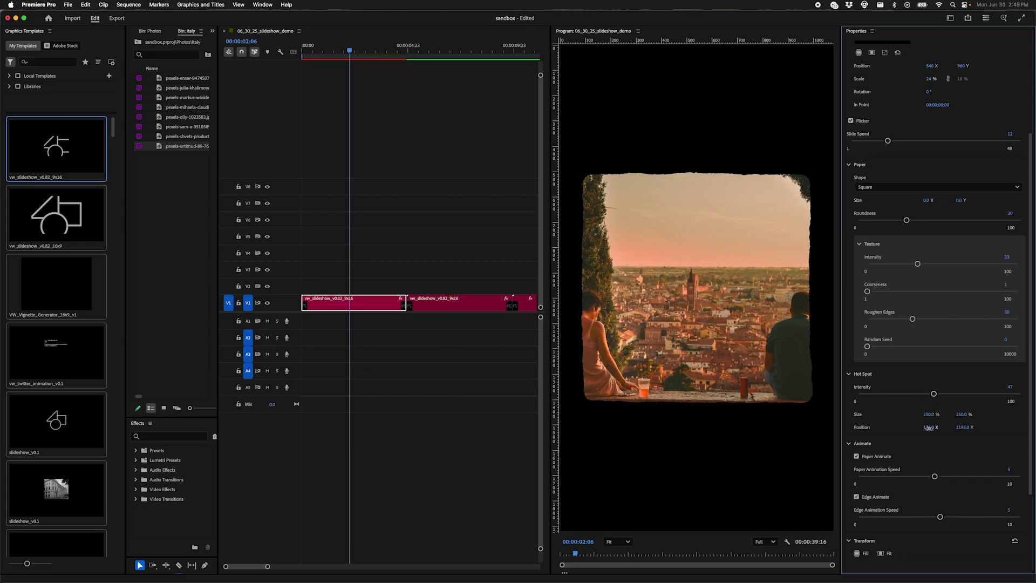
drag(966, 428, 1001, 434)
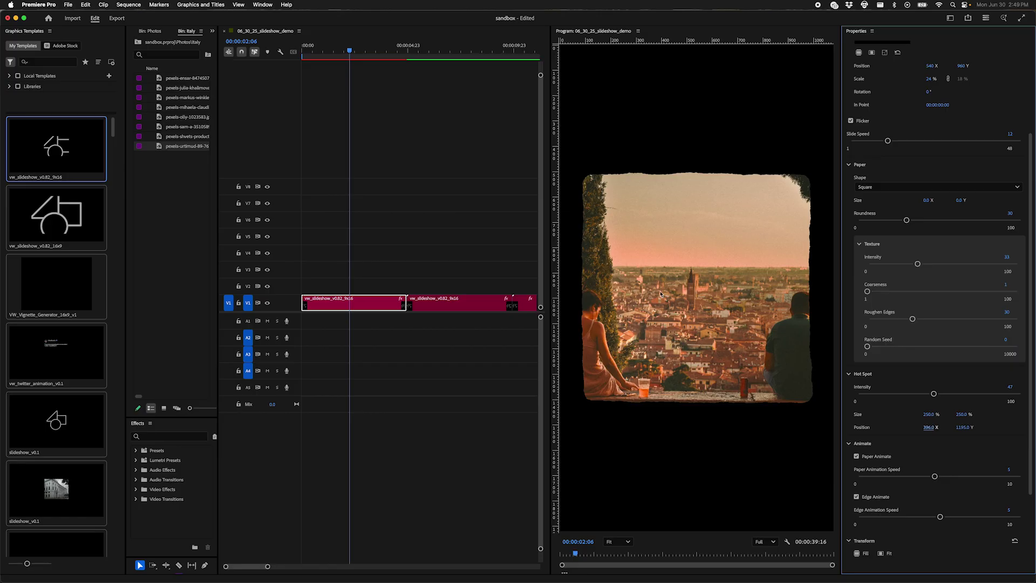
drag(957, 430, 818, 426)
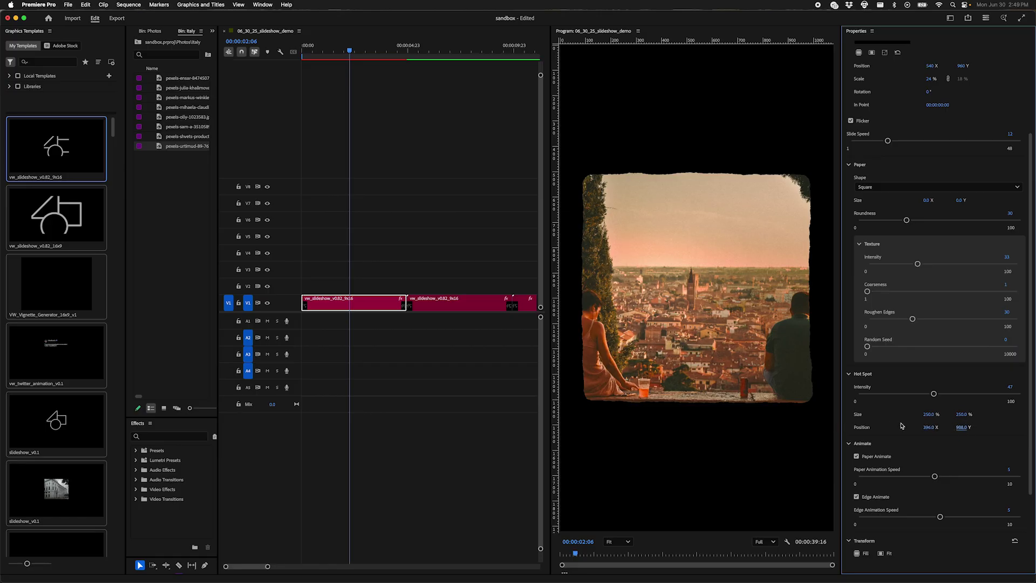
drag(928, 426, 953, 430)
drag(948, 394, 1022, 394)
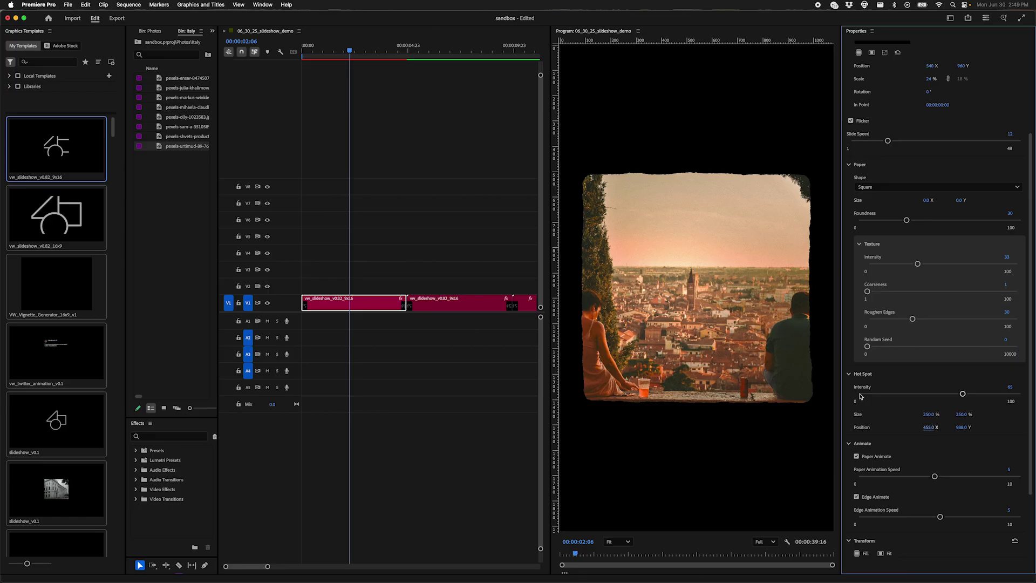
click(860, 394)
Set the Hot Spot intensity of the second slideshow clip to 74 and its position to 234, 1011
key(Down)
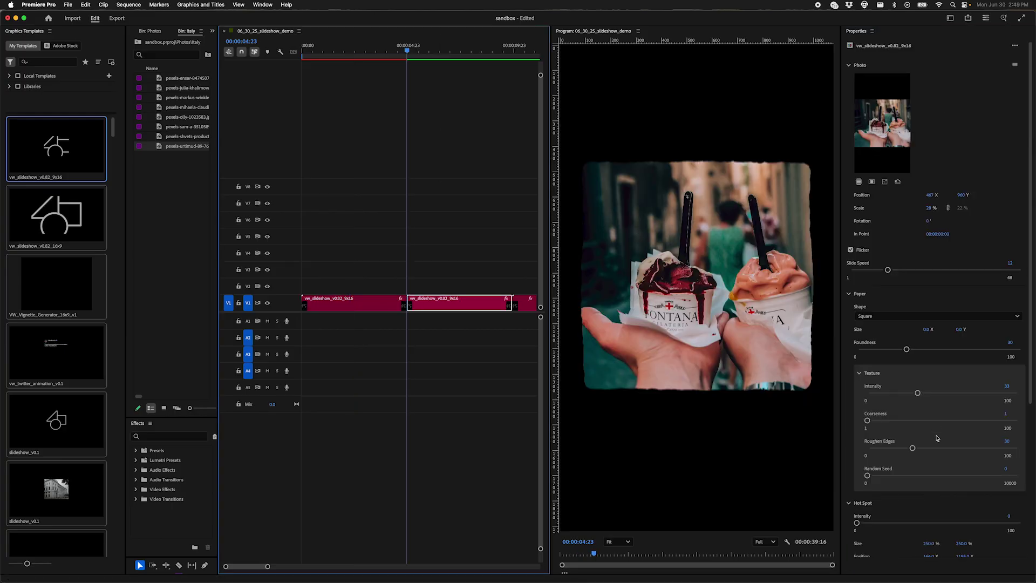
click(985, 522)
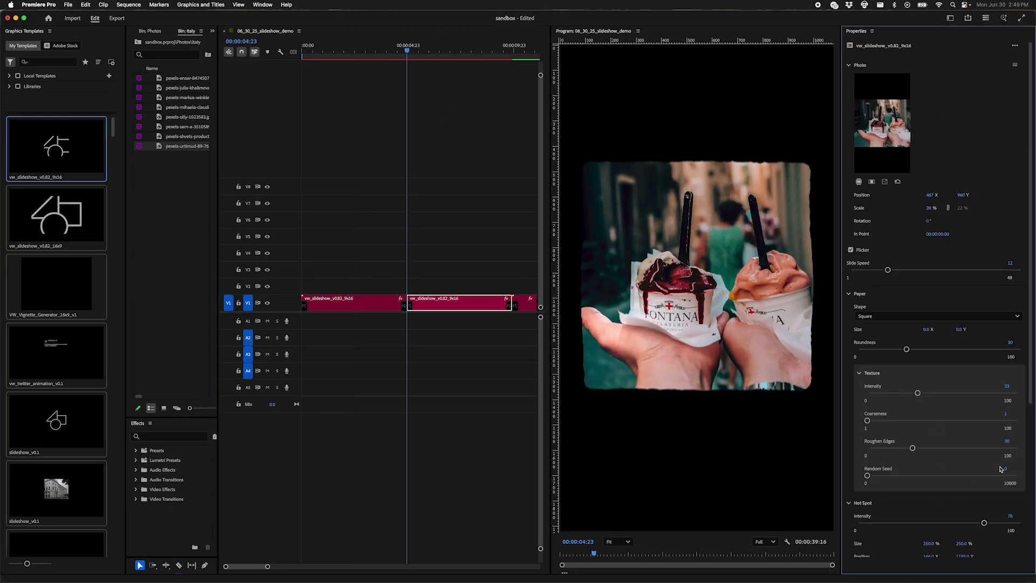
scroll(976, 432, down, 4)
drag(931, 467, 945, 467)
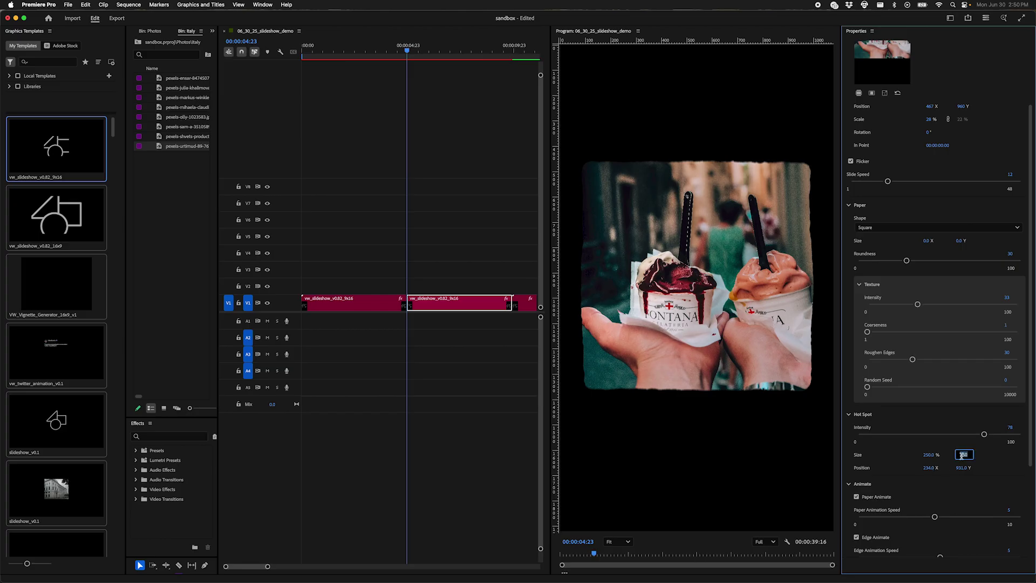
drag(970, 468, 858, 436)
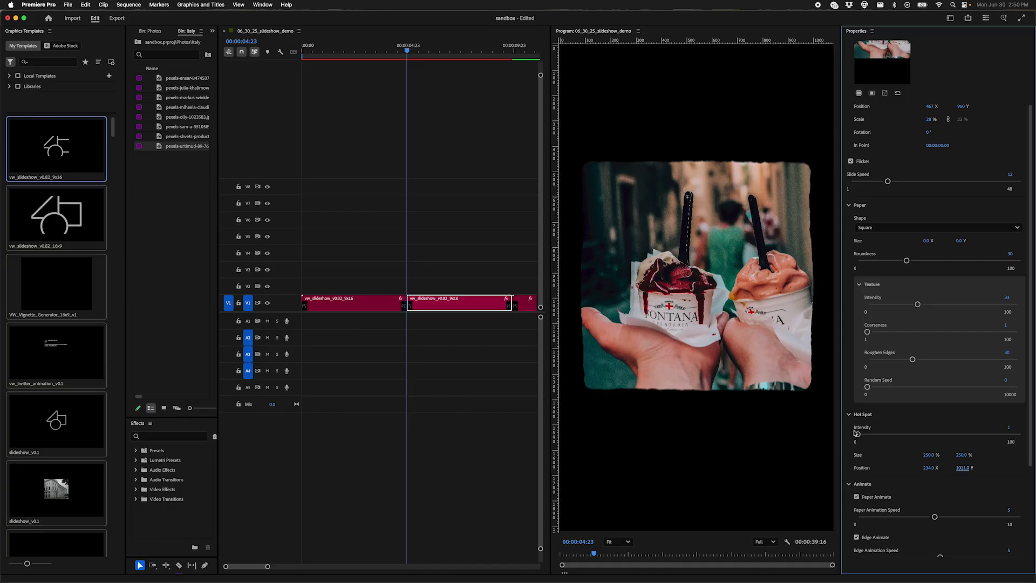
key(super+z)
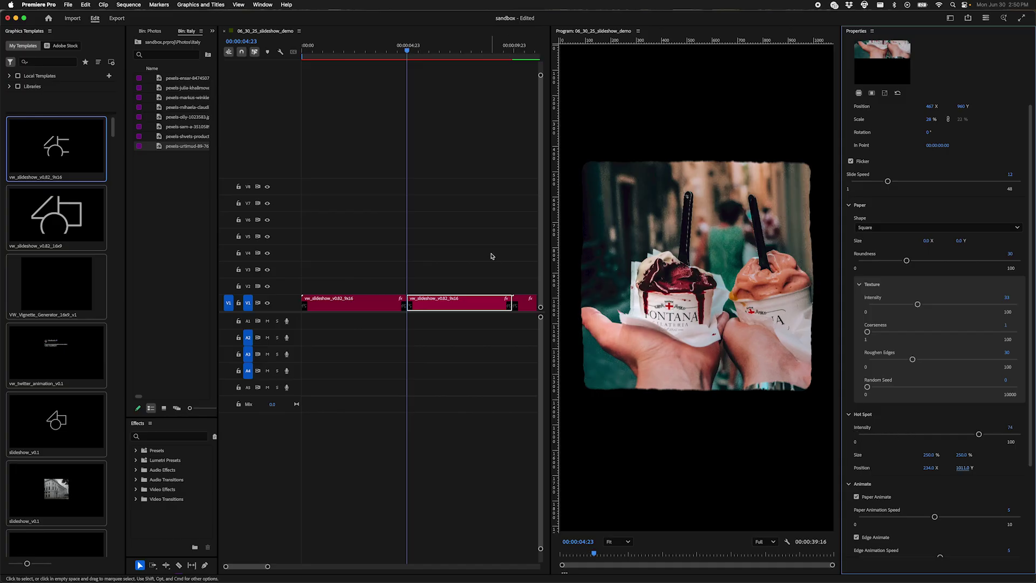
Set the sixth slideshow clip's Hot Spot intensity to 34 and its Y position to 1007, and increase its X position
key(Down)
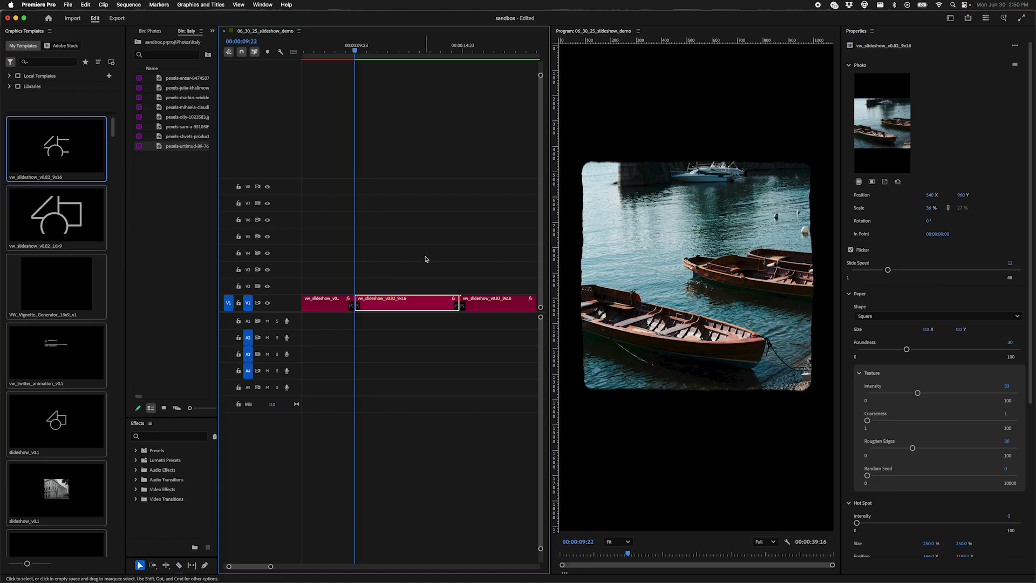
key(Down)
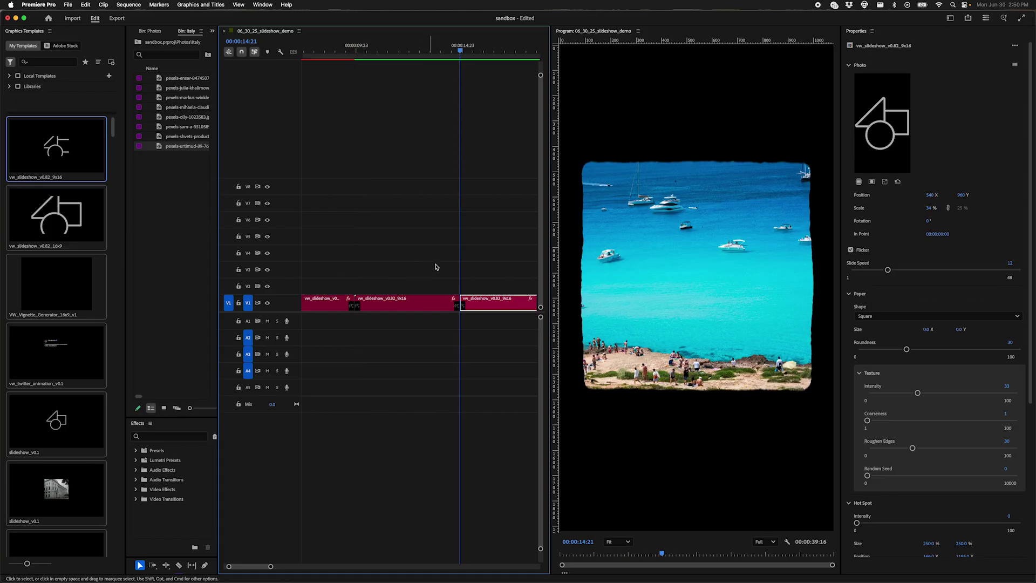
key(Down)
key(Down)
scroll(896, 432, down, 5)
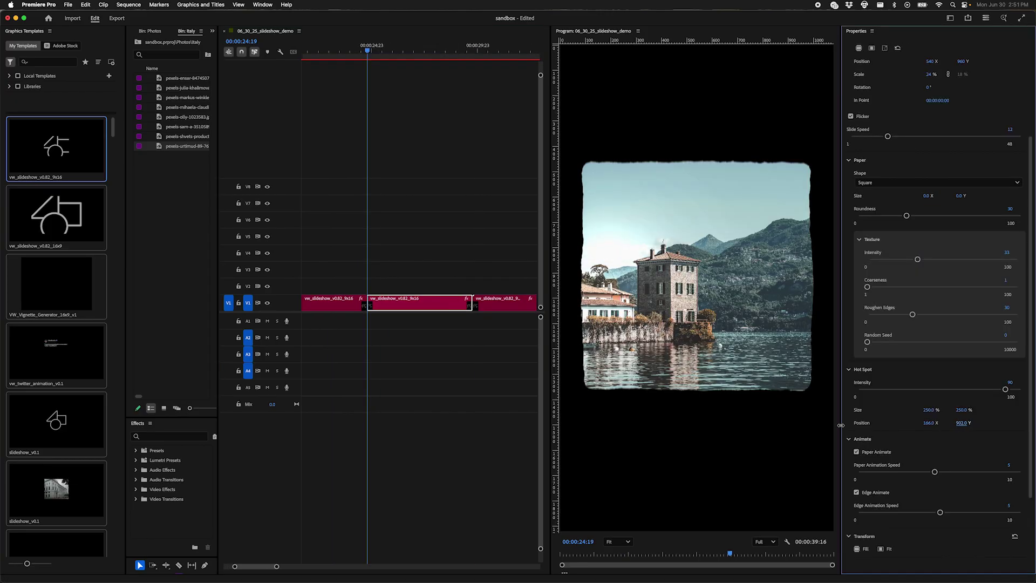
drag(928, 423, 989, 427)
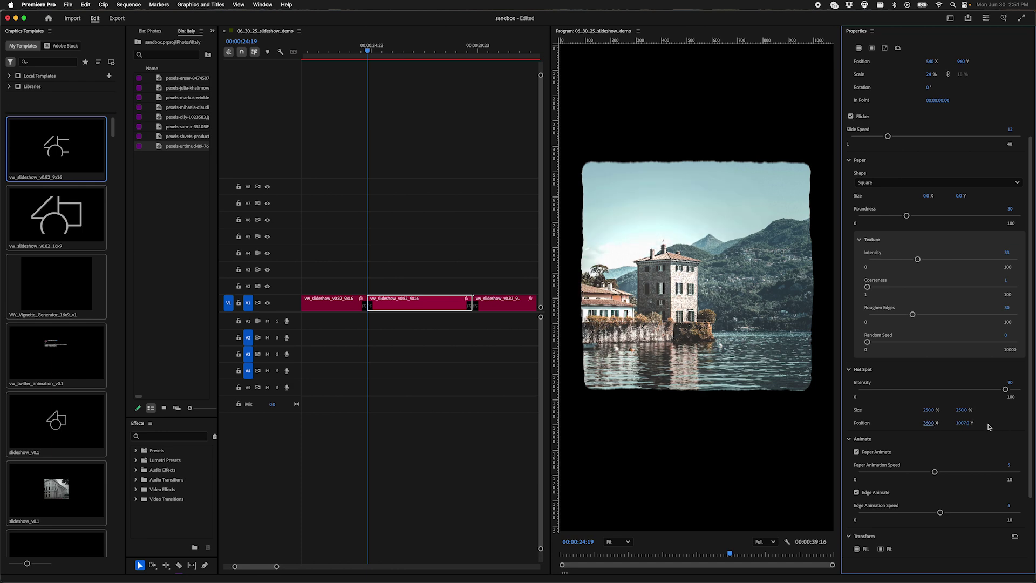
click(912, 389)
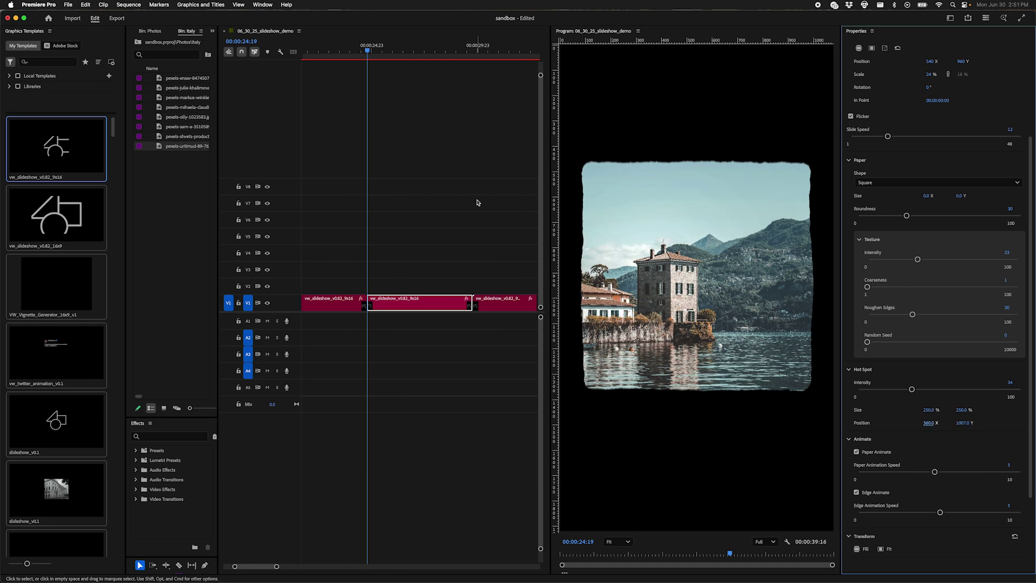
Set the seventh slideshow clip's Hot Spot intensity to 79 and its Y position to 1030, and increase its X position
key(Down)
scroll(468, 229, right, 3)
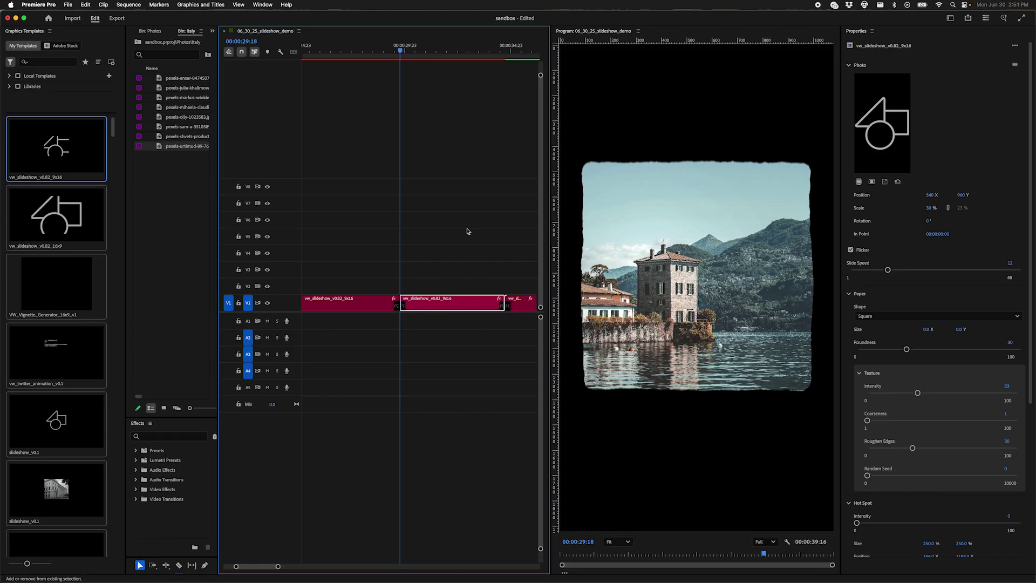
scroll(941, 378, down, 5)
click(987, 365)
drag(963, 398, 944, 404)
drag(645, 348, 818, 228)
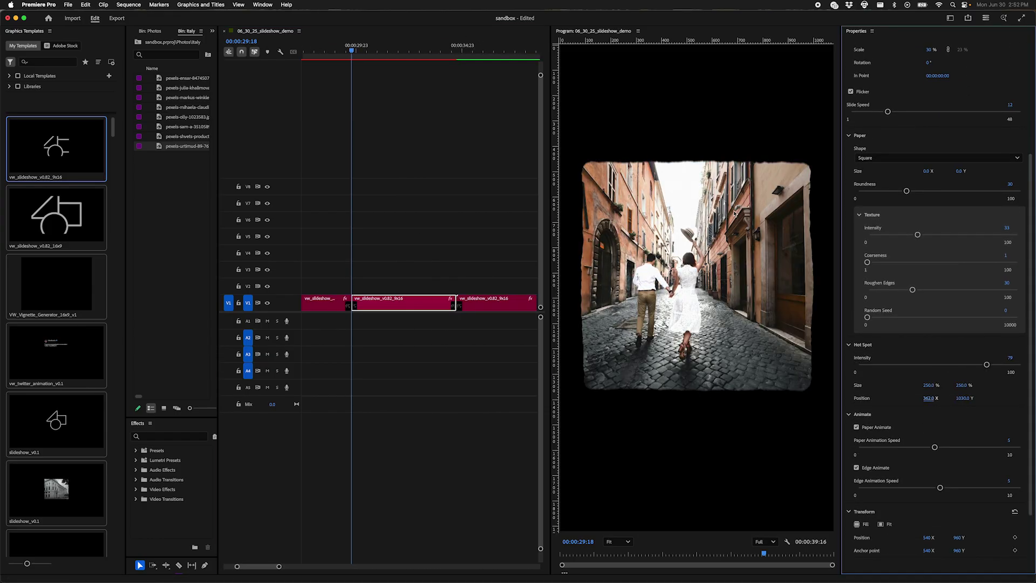
Set the last slideshow clip's Hot Spot intensity to 100 and its size to 150%, and reposition the hot spot over the photo
key(Down)
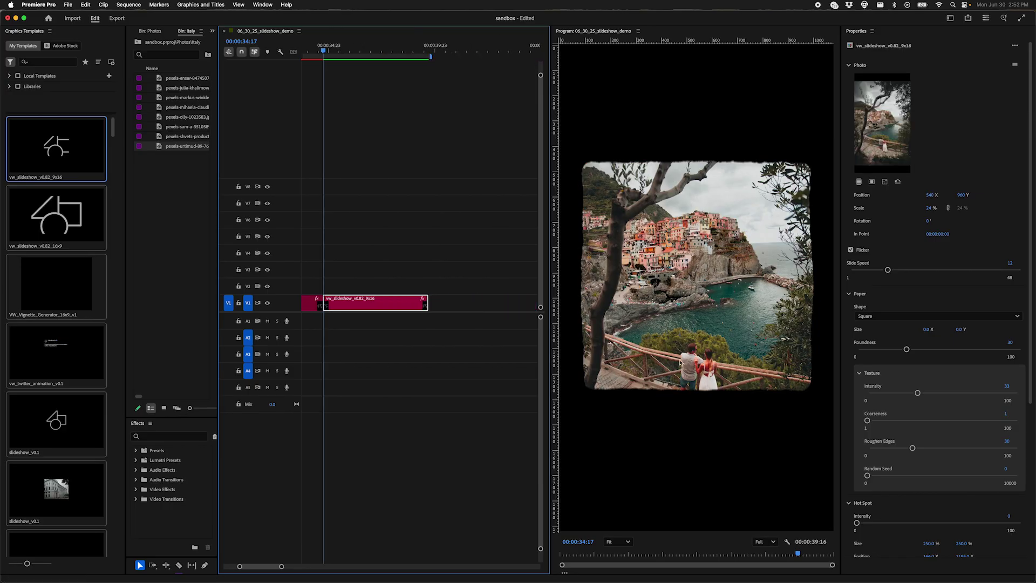
scroll(916, 363, down, 3)
click(982, 368)
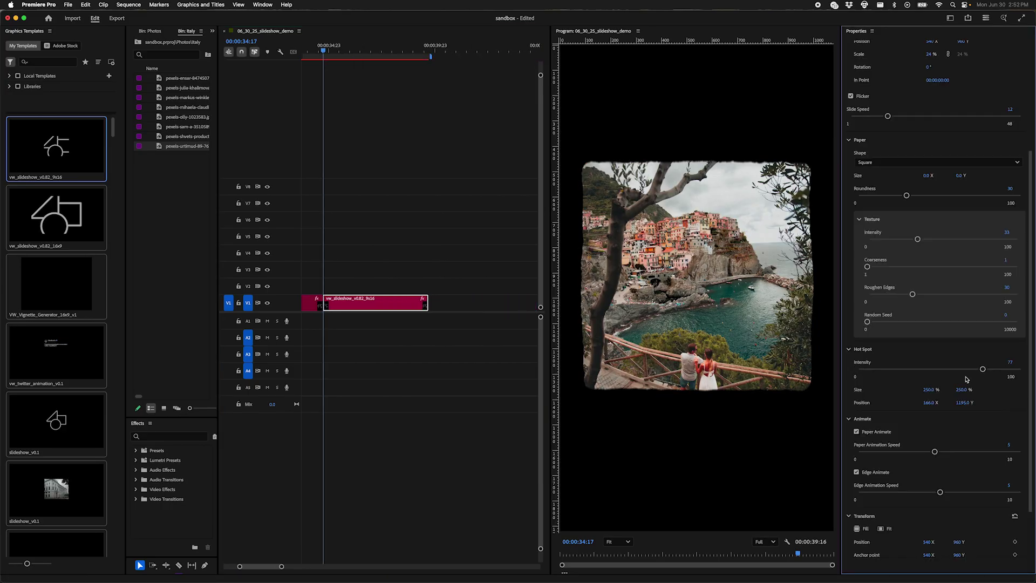
drag(928, 402, 969, 407)
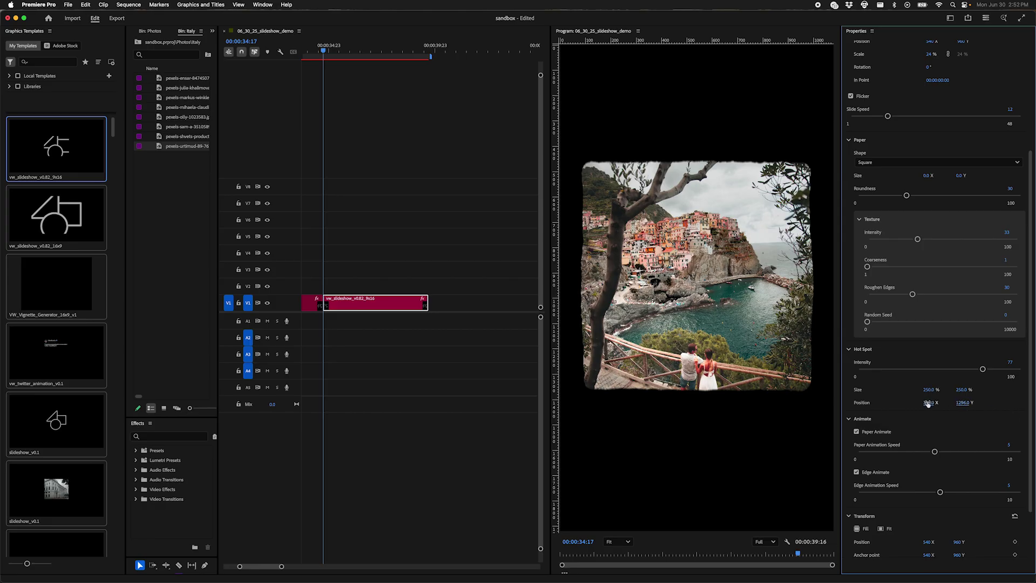
drag(929, 403, 824, 366)
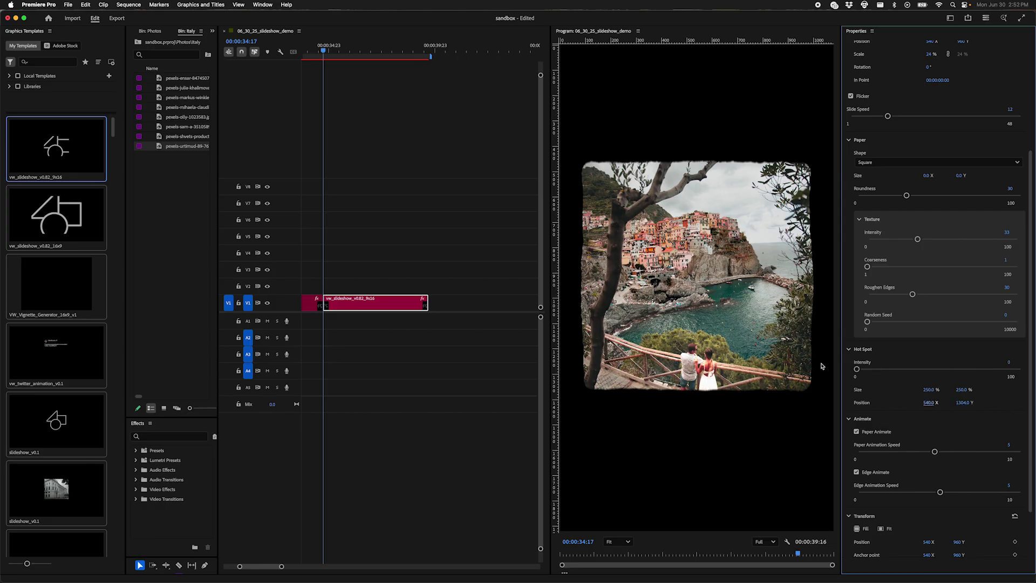
key(super+z)
click(930, 389)
text(150)
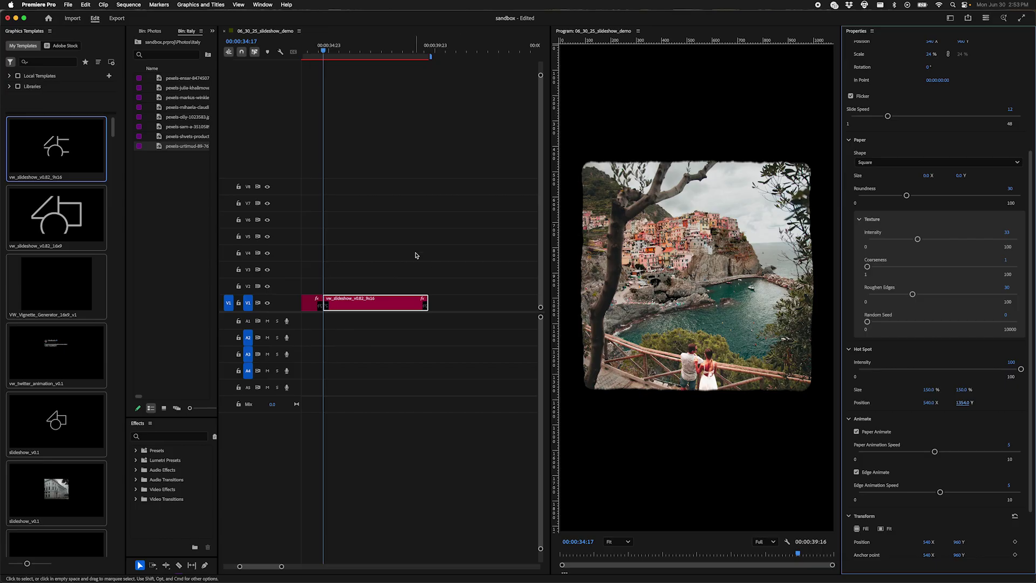
Select all eight slideshow clips in the sequence and render the sequence's video previews
click(433, 245)
key(backslash)
key(super+a)
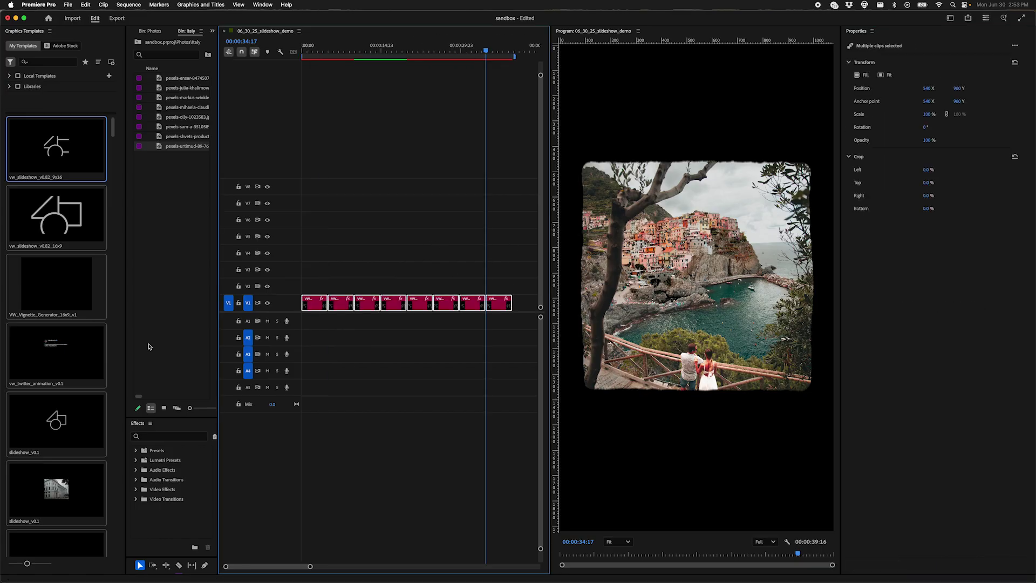
key(Return)
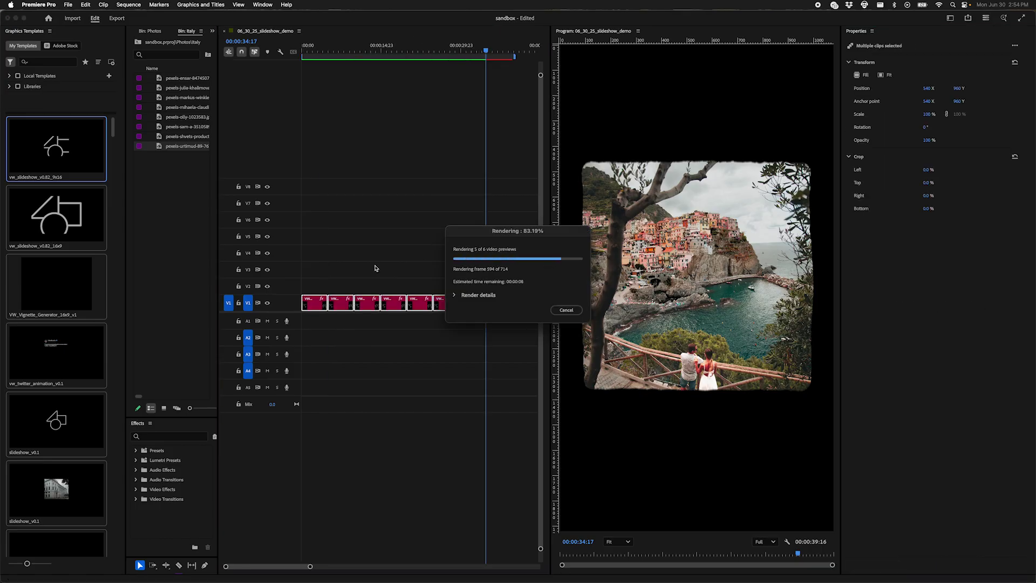